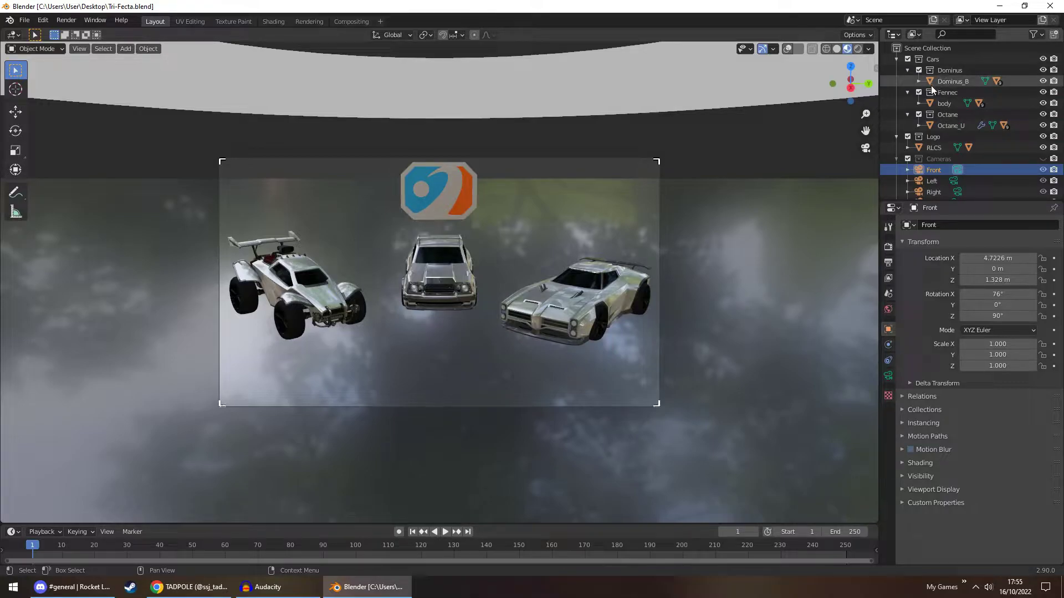
Re-include the Octane collection and re-show the Octane_U body so all three cars appear
left_click(919, 115)
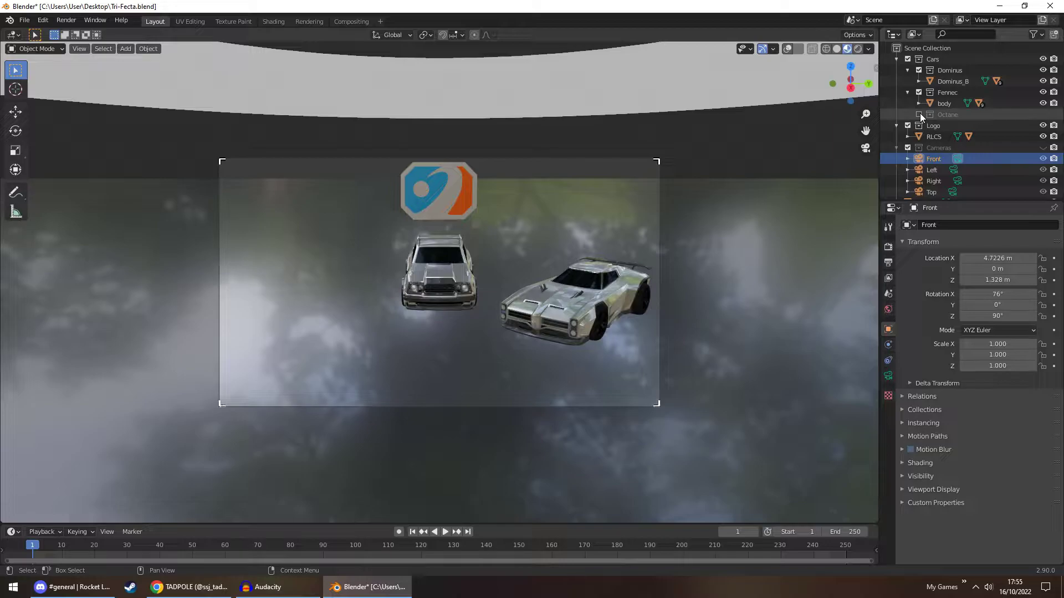
left_click(919, 115)
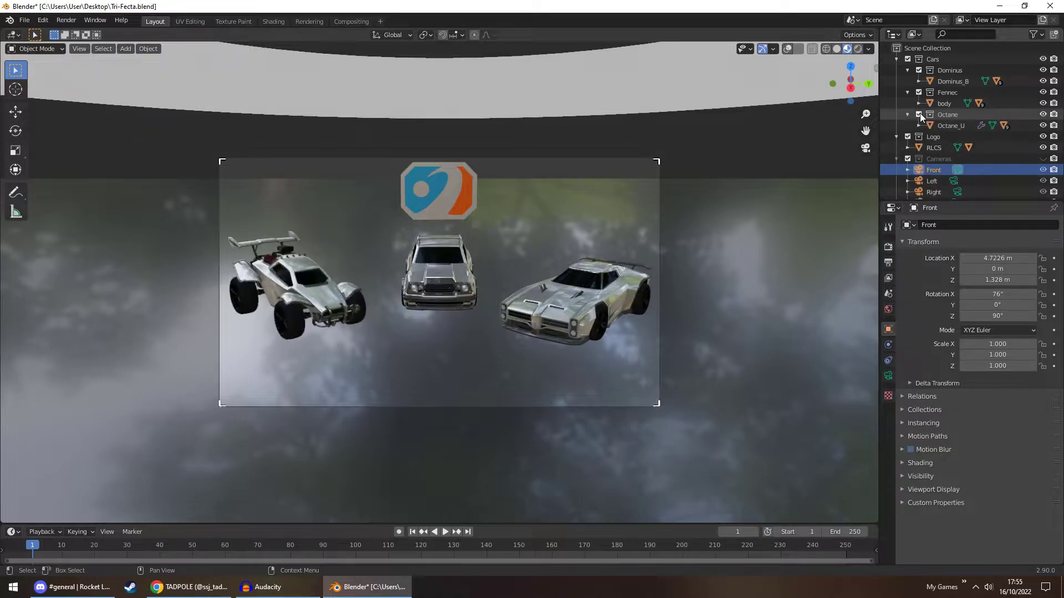
left_click(1042, 127)
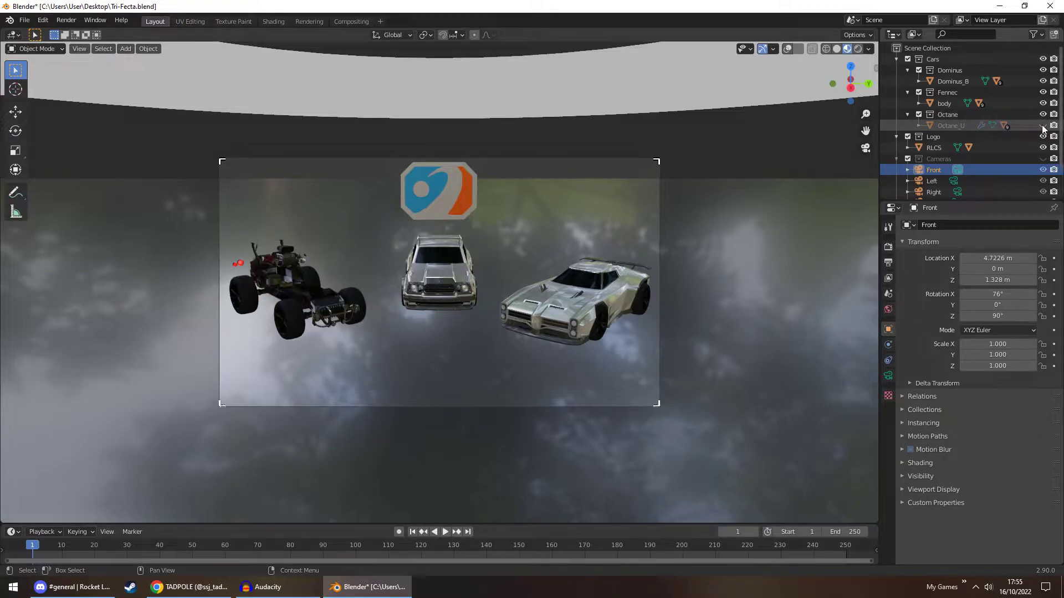
left_click(919, 126)
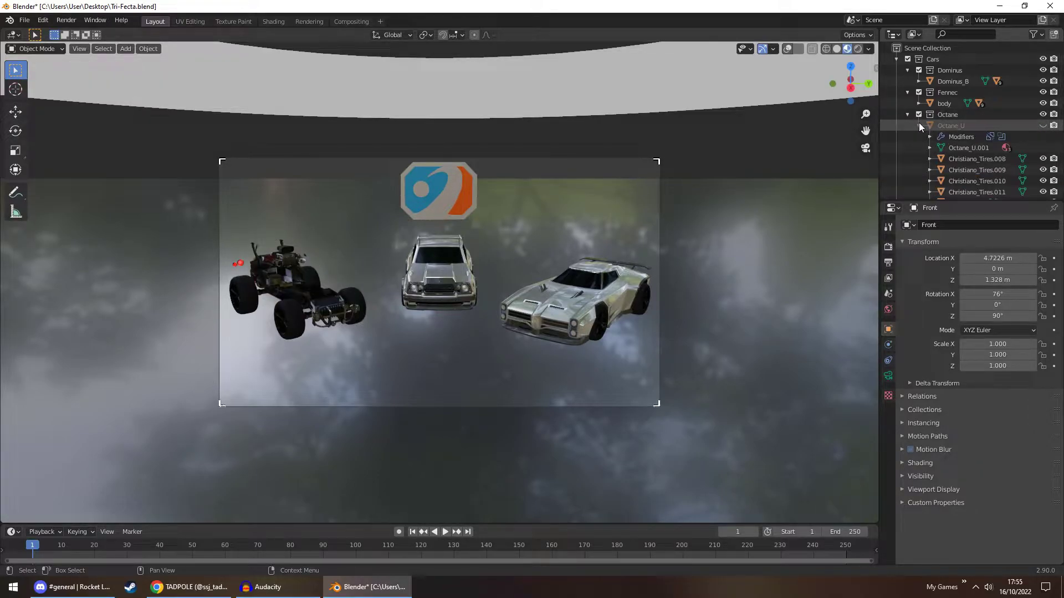
left_click(920, 126)
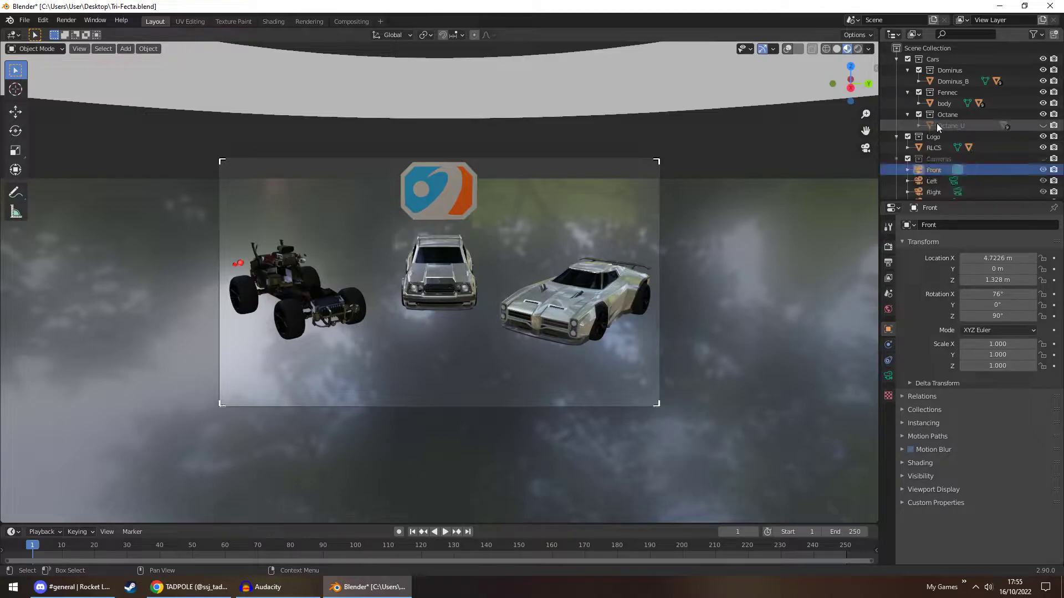
left_click(1042, 125)
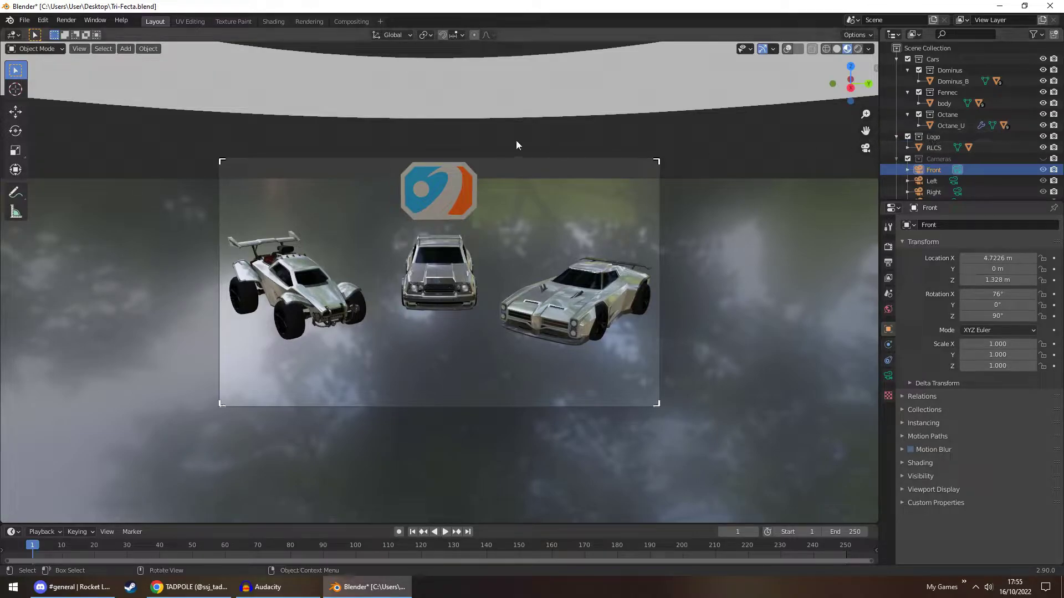
middle_click_drag(487, 148, 398, 171)
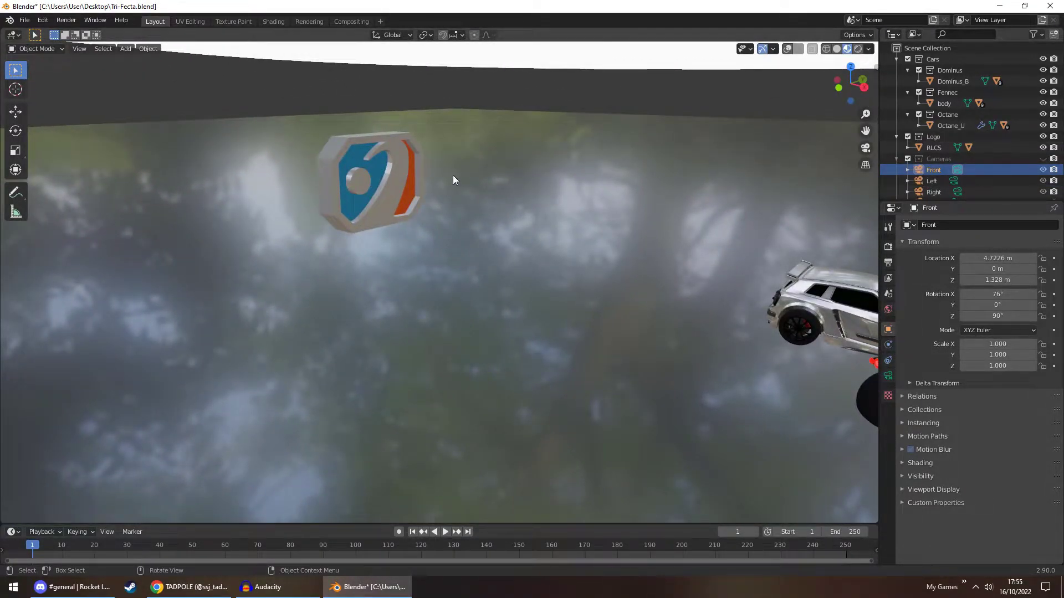
middle_click_drag(453, 175, 473, 196)
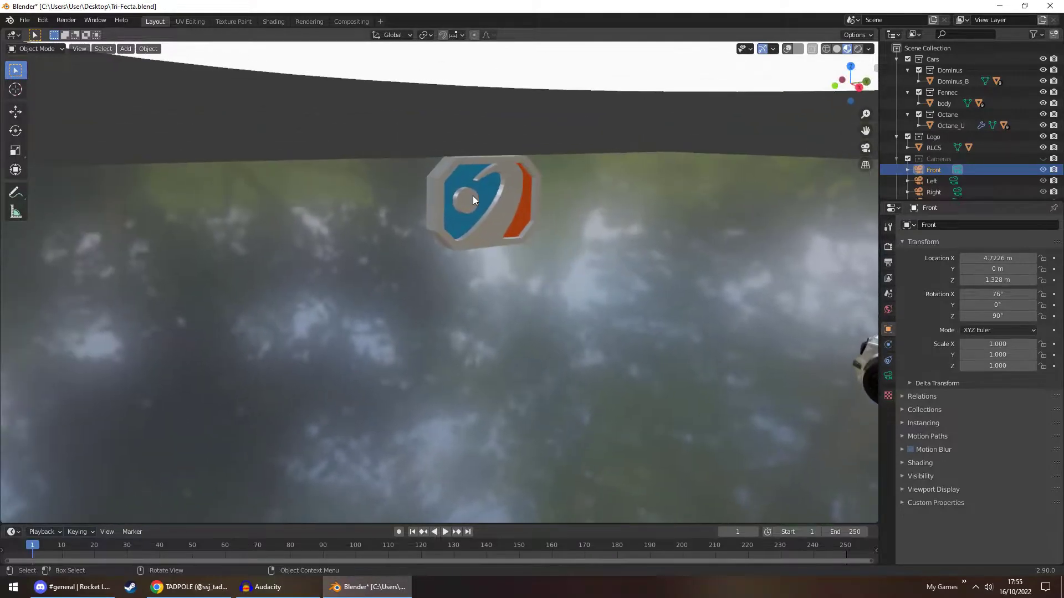
left_click(908, 137)
key("KP_0")
left_click(908, 137)
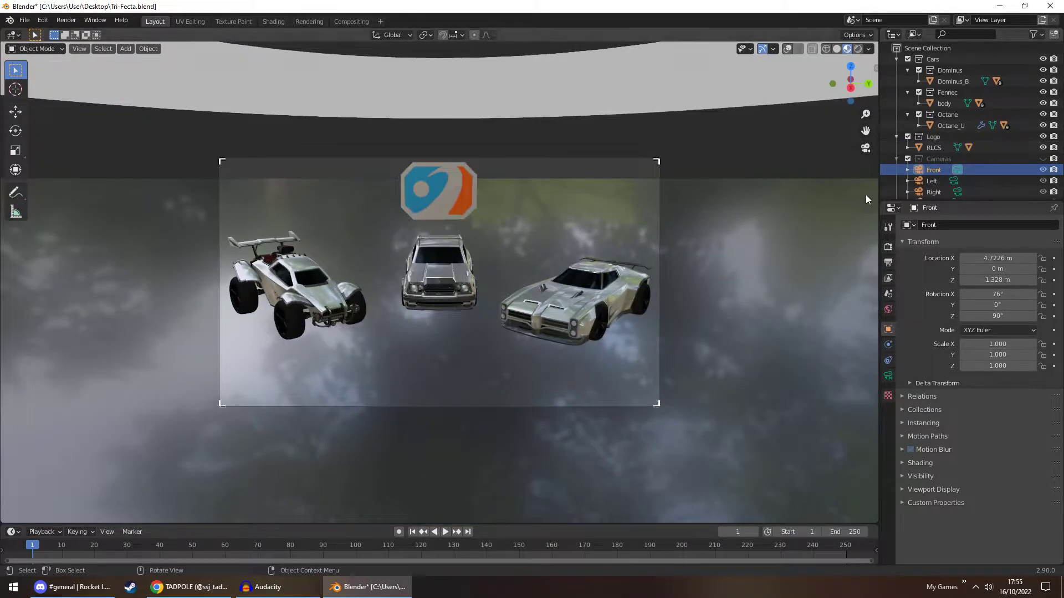
scroll(886, 167, "down", 1)
scroll(985, 164, "down", 1)
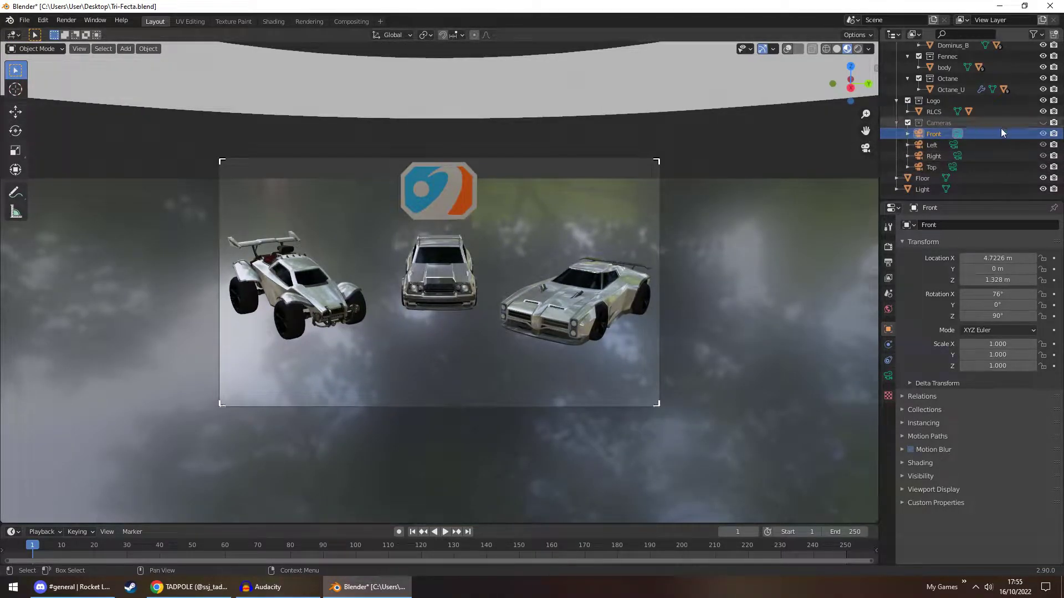
left_click(955, 145)
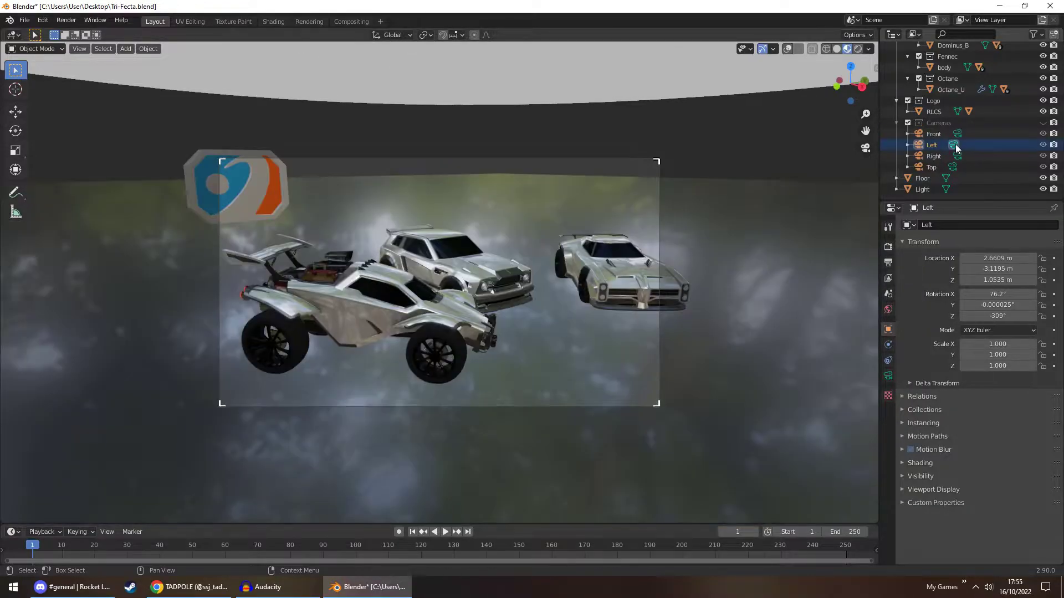
left_click(956, 156)
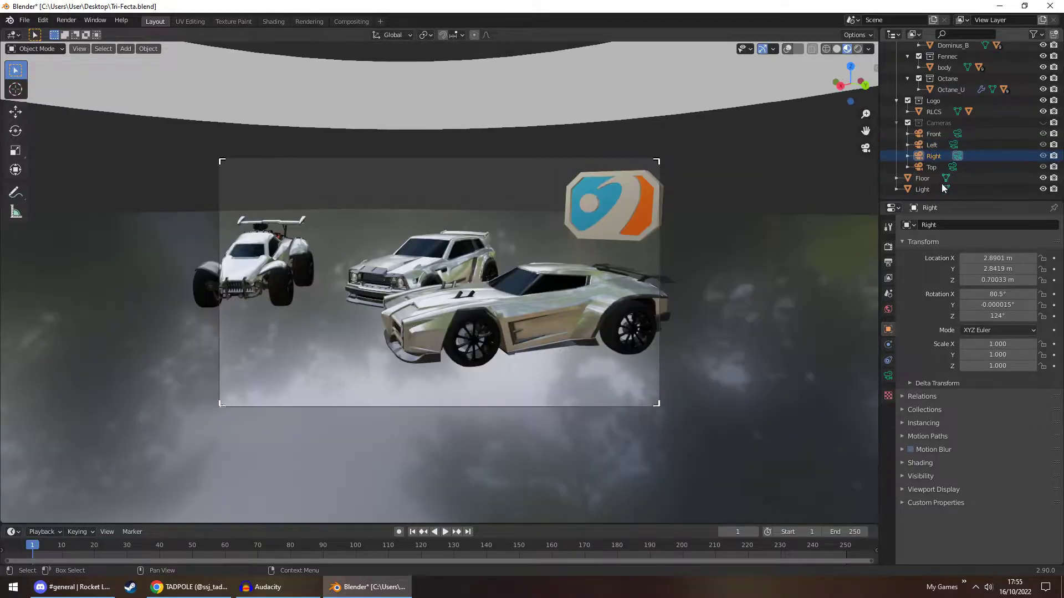
left_click(952, 167)
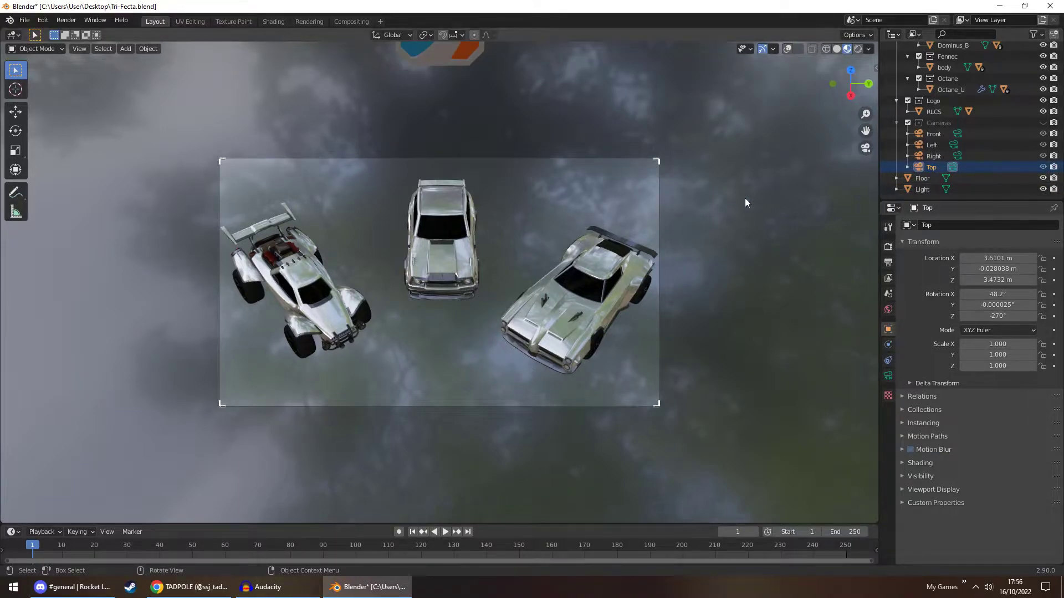
left_click(957, 133)
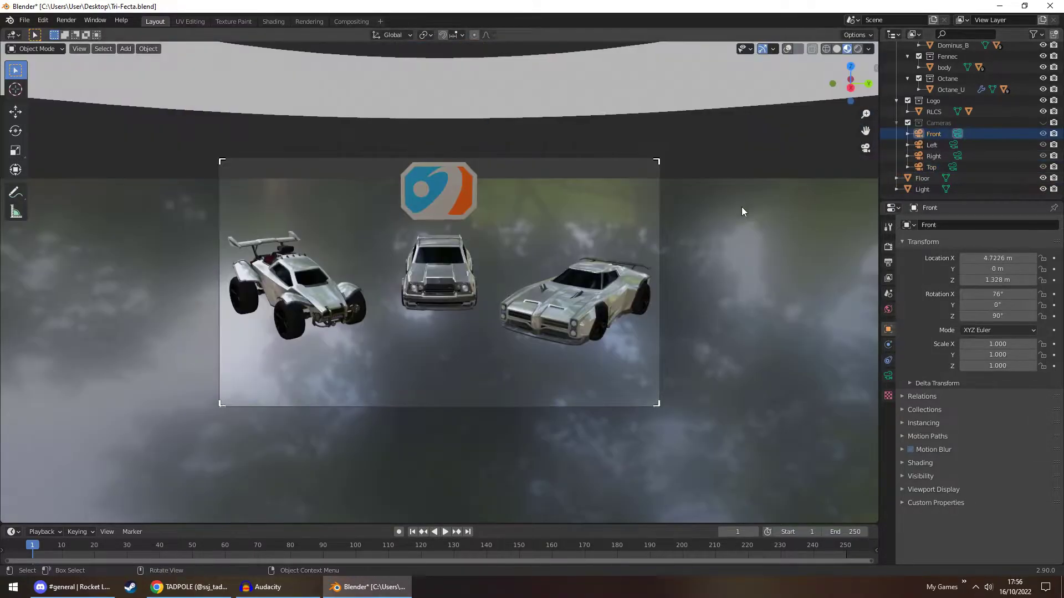
left_click(743, 236)
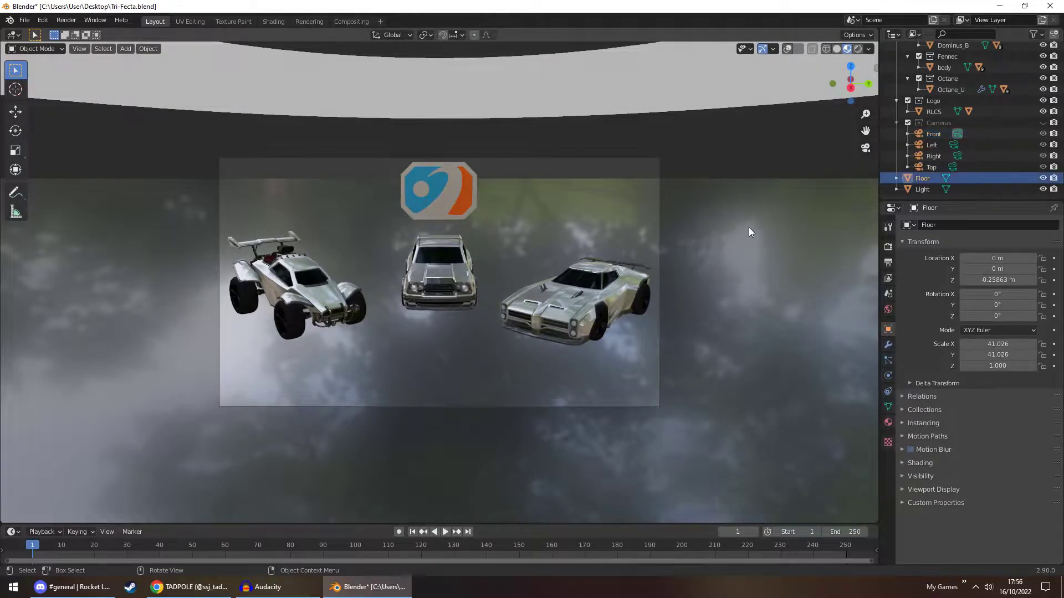
left_click(787, 49)
left_click(631, 104)
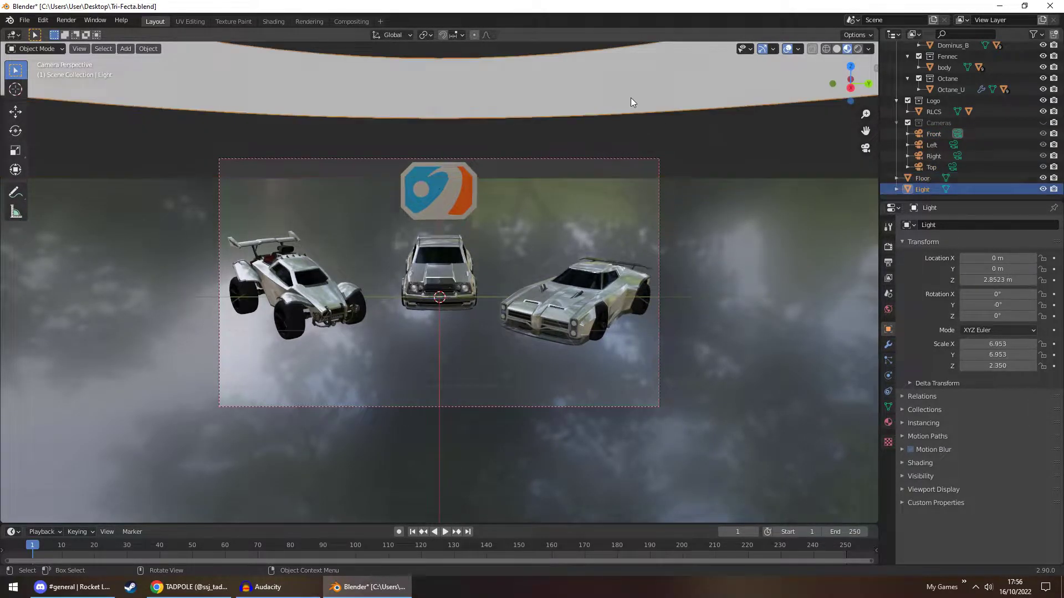
middle_click_drag(630, 104, 635, 196)
scroll(649, 150, "down", 3)
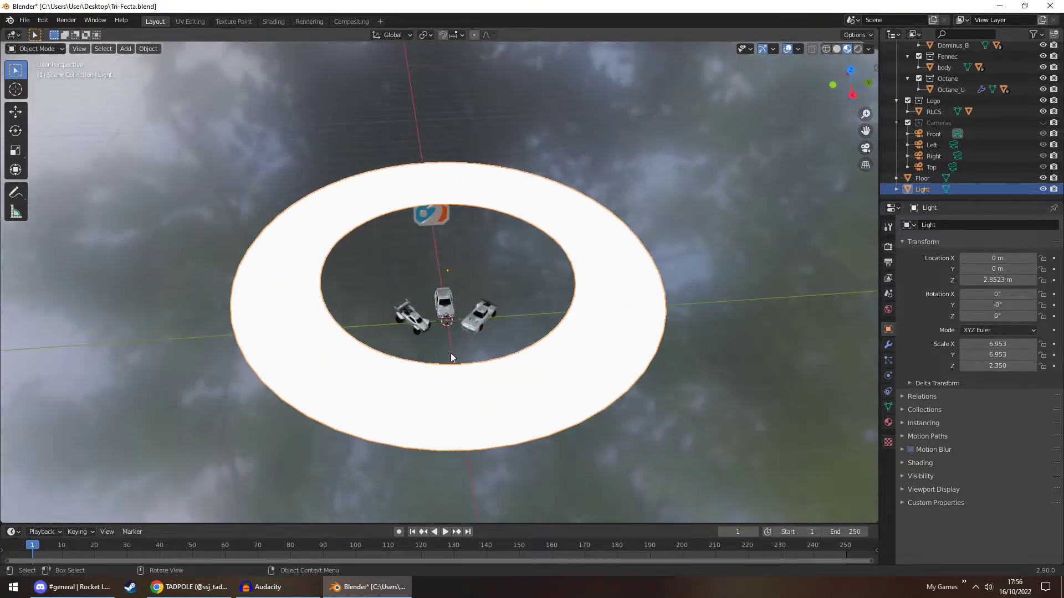
left_click(865, 148)
left_click(707, 143)
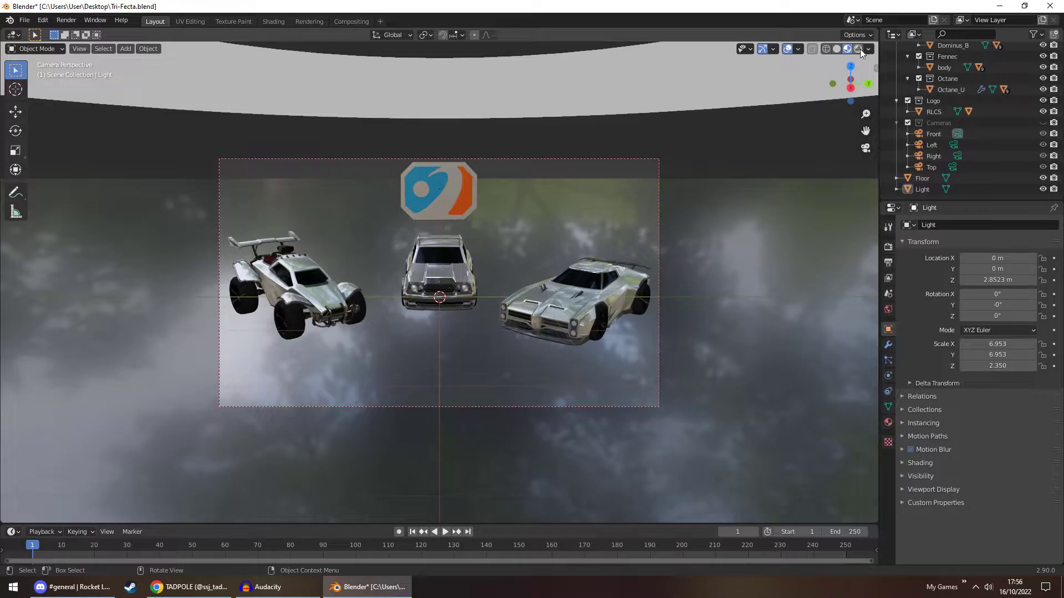
left_click(858, 49)
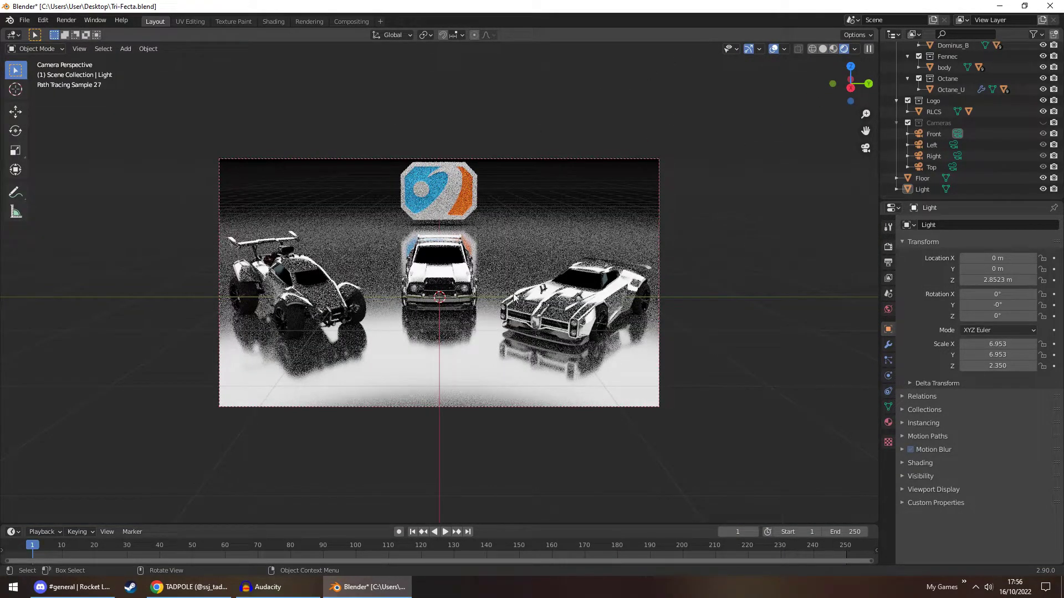
left_click(774, 51)
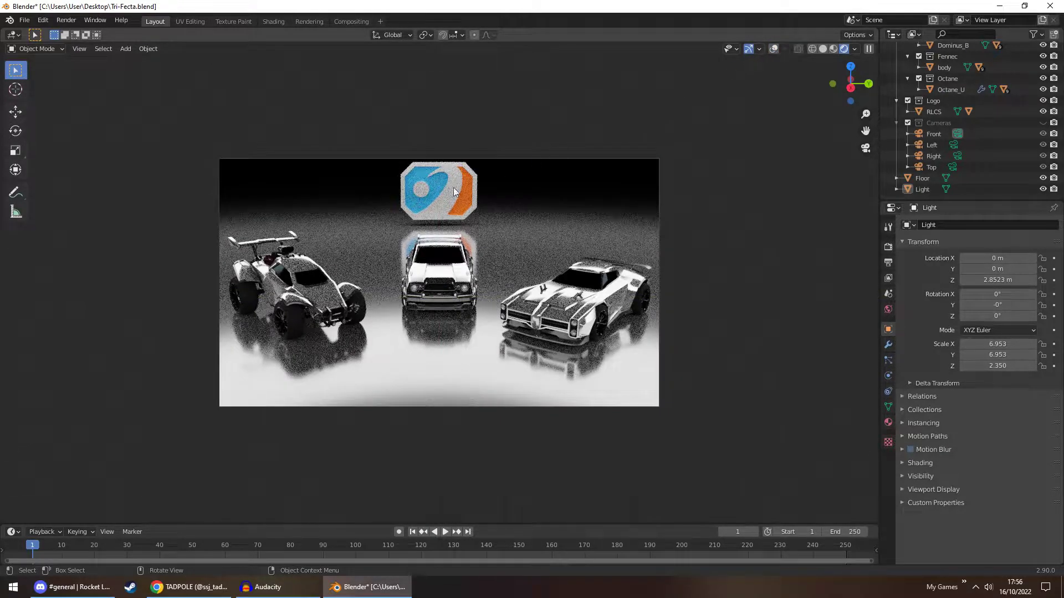
left_click(957, 156)
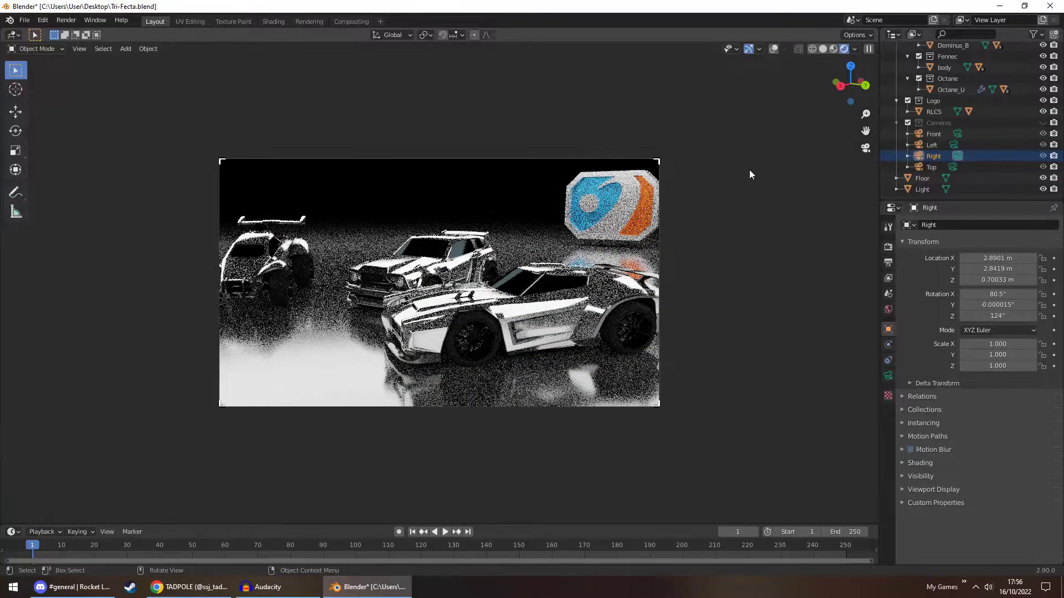
left_click(922, 189)
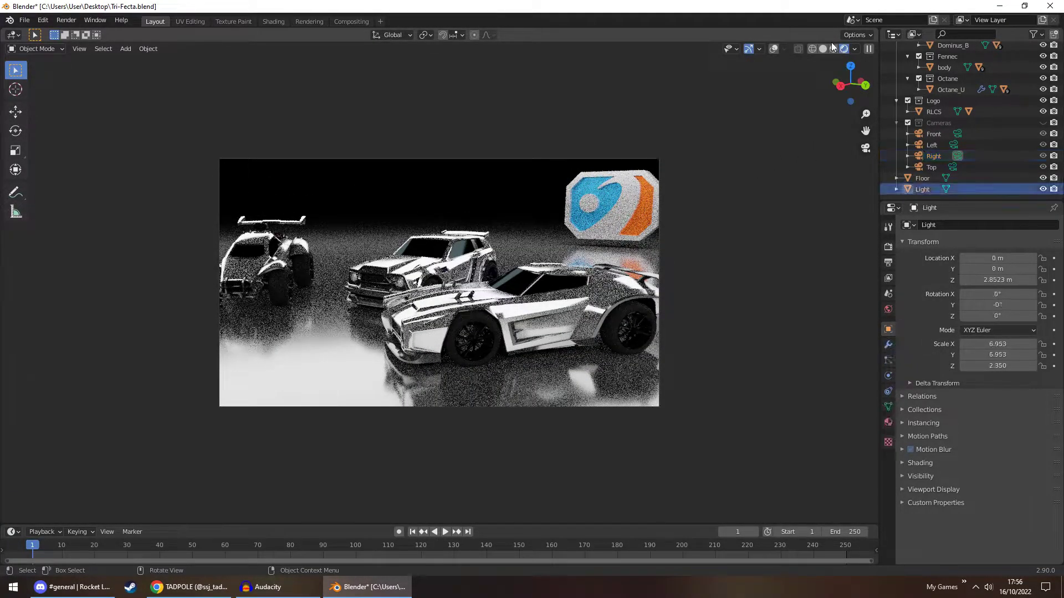
left_click(832, 49)
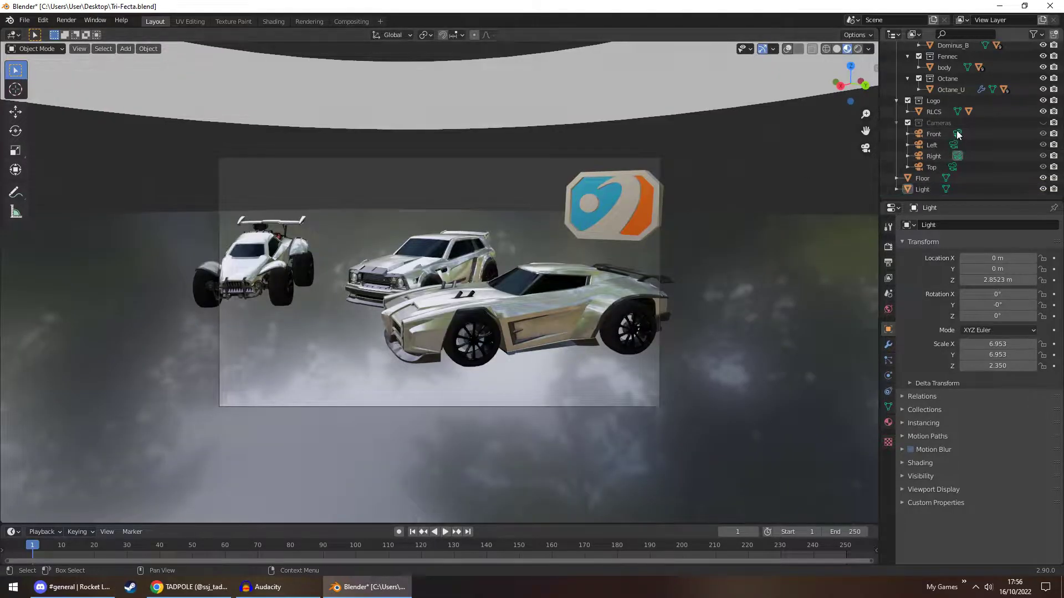
left_click(957, 134)
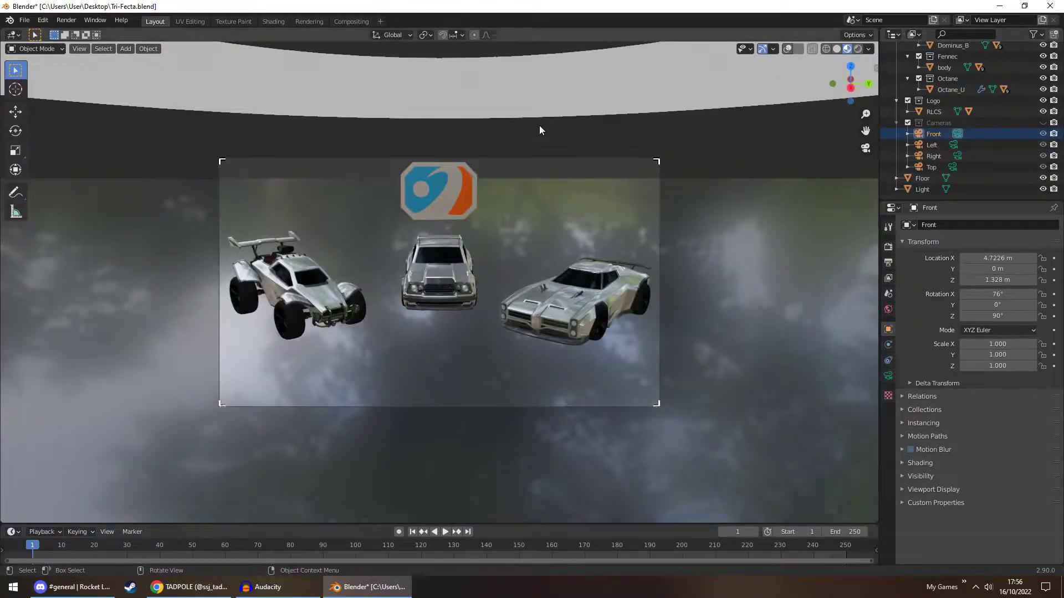
In the Shading workspace, select the Fennec car body and frame its material nodes
left_click(275, 21)
mouse_move(513, 198)
middle_mouse_down()
mouse_move(501, 184)
mouse_move(504, 210)
mouse_move(424, 234)
middle_mouse_up()
scroll(423, 234, "up", 3)
scroll(421, 221, "down", 1)
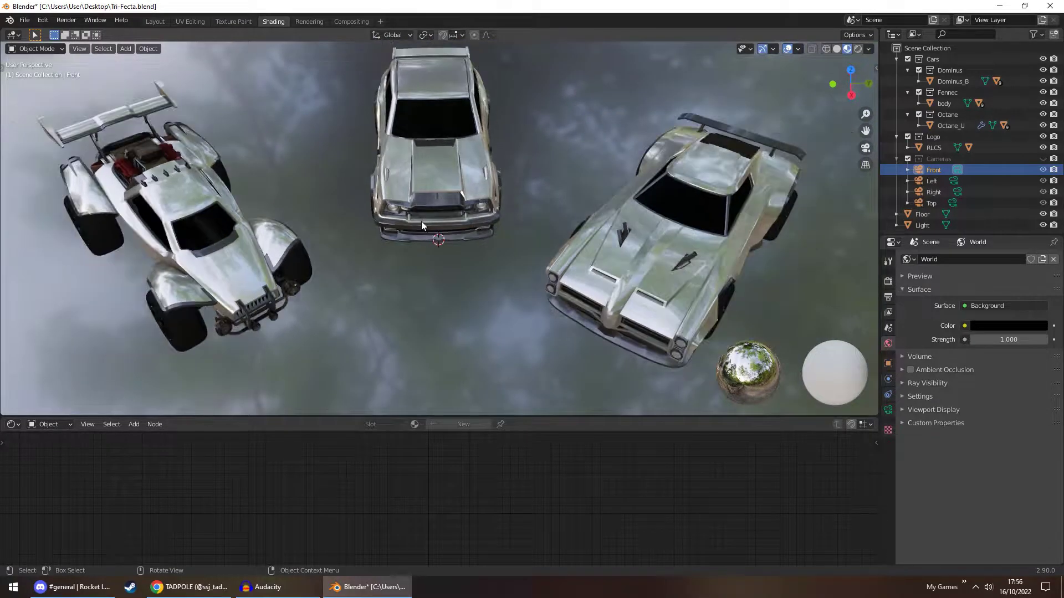
left_click(435, 162)
key("Home")
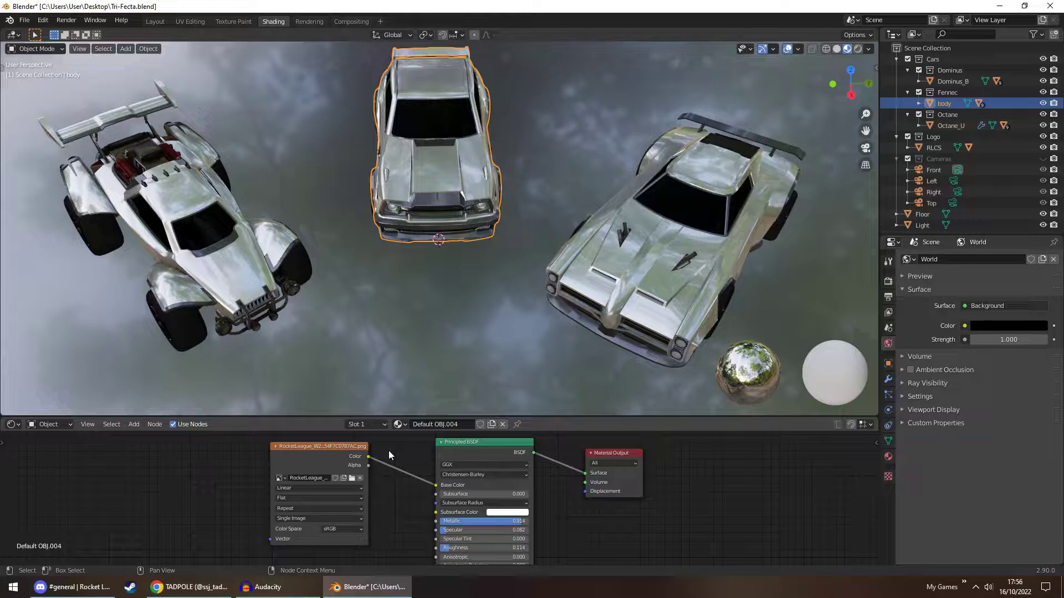
Load Fennec Away.png from the DecalTextures Alliance folder as the Fennec body texture
left_click(351, 480)
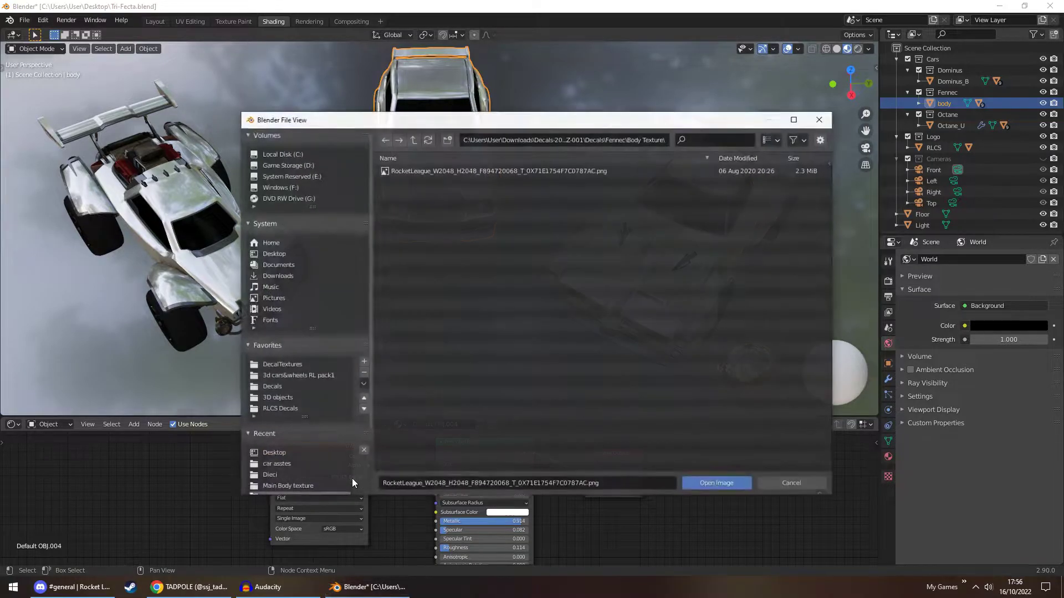
left_click(279, 363)
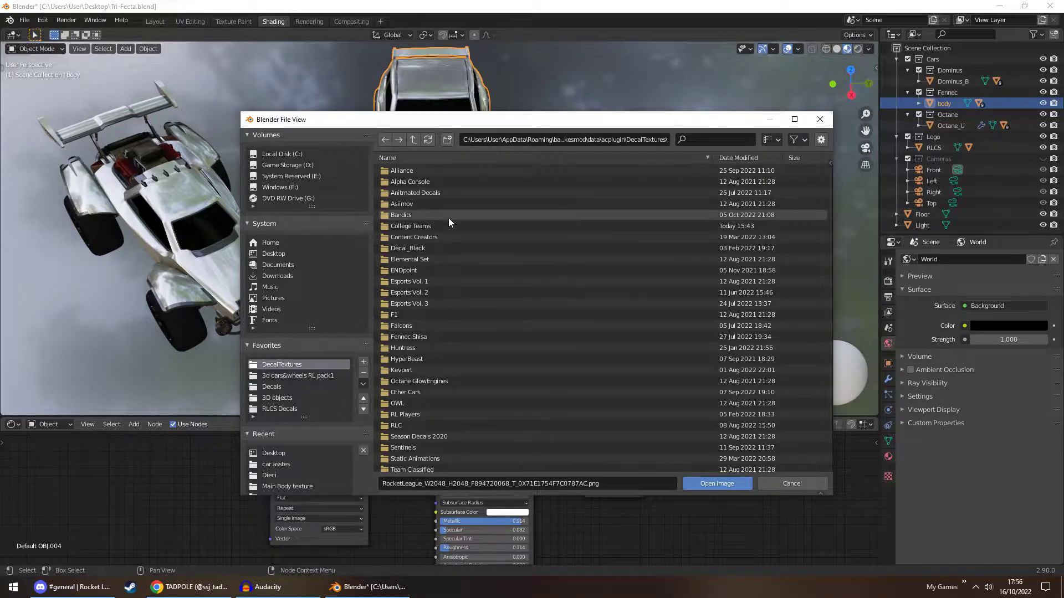
left_click(428, 172)
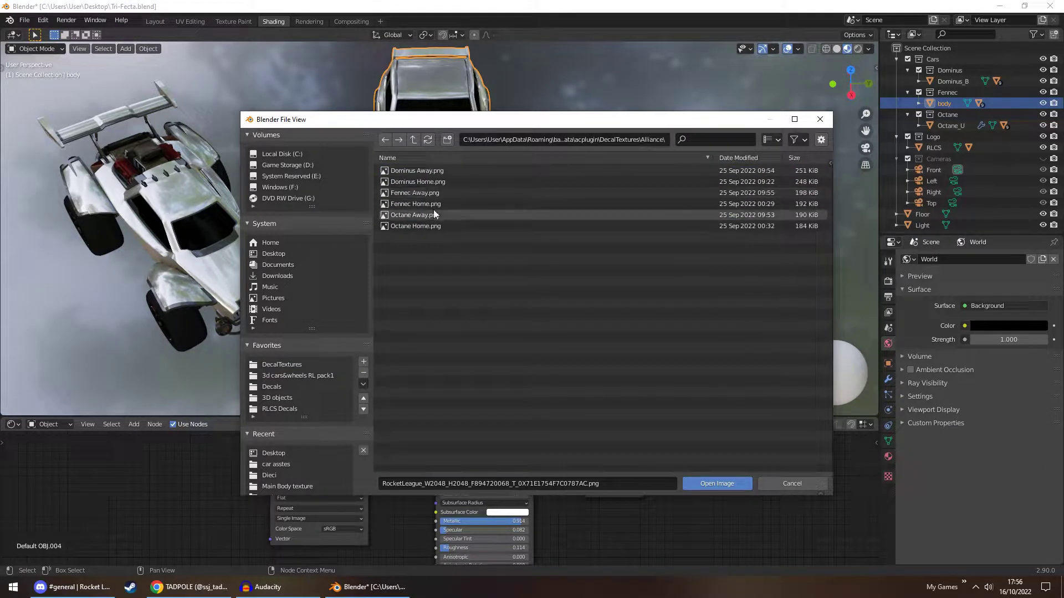
double_click(435, 193)
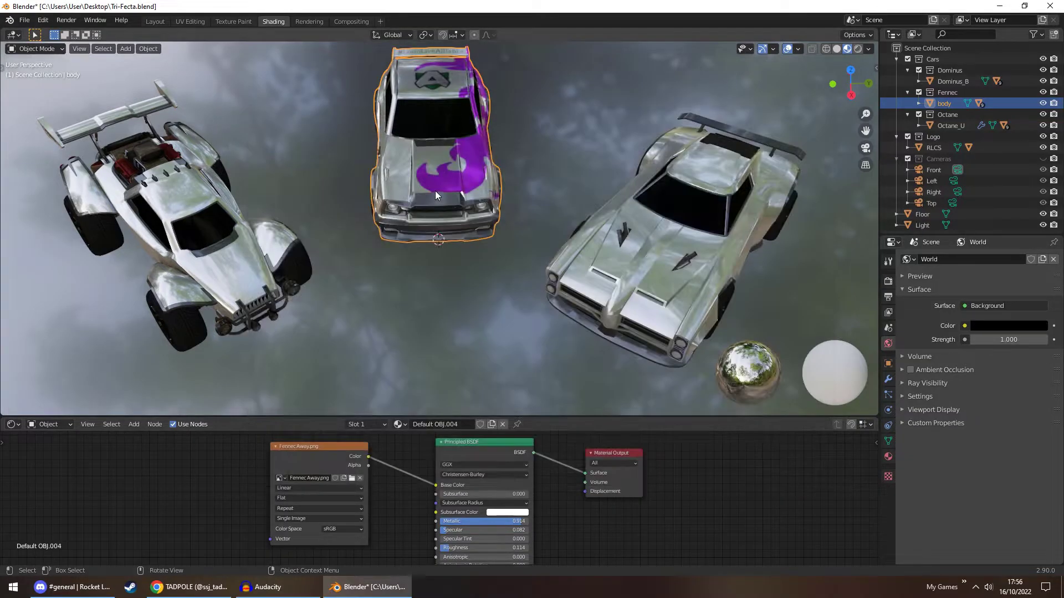
Replace the Fennec decal with Fennec Home.png from the same Alliance folder
left_click(352, 478)
double_click(429, 202)
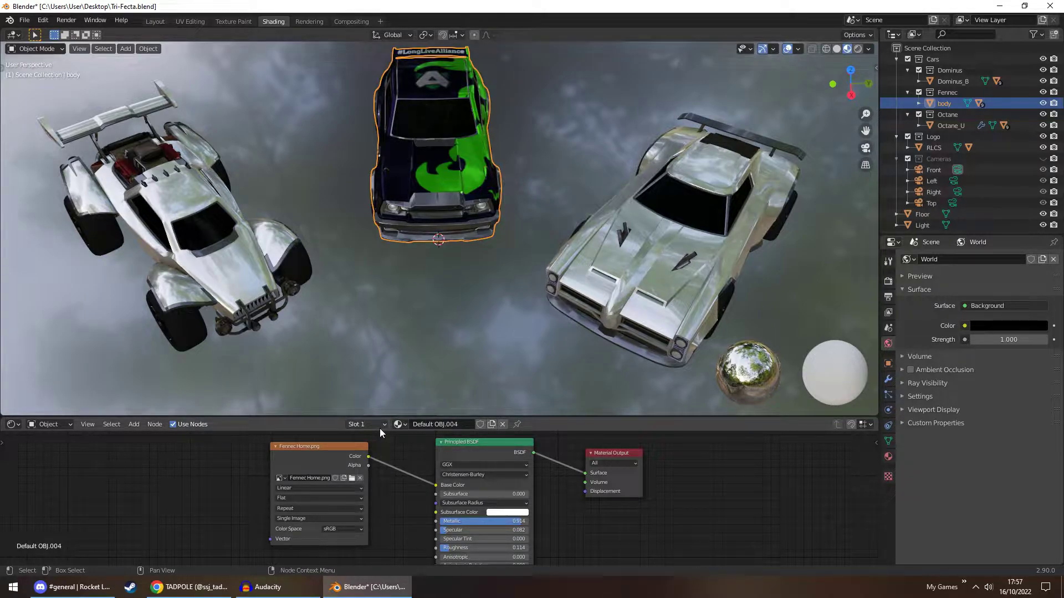
middle_click_drag(379, 391, 403, 283)
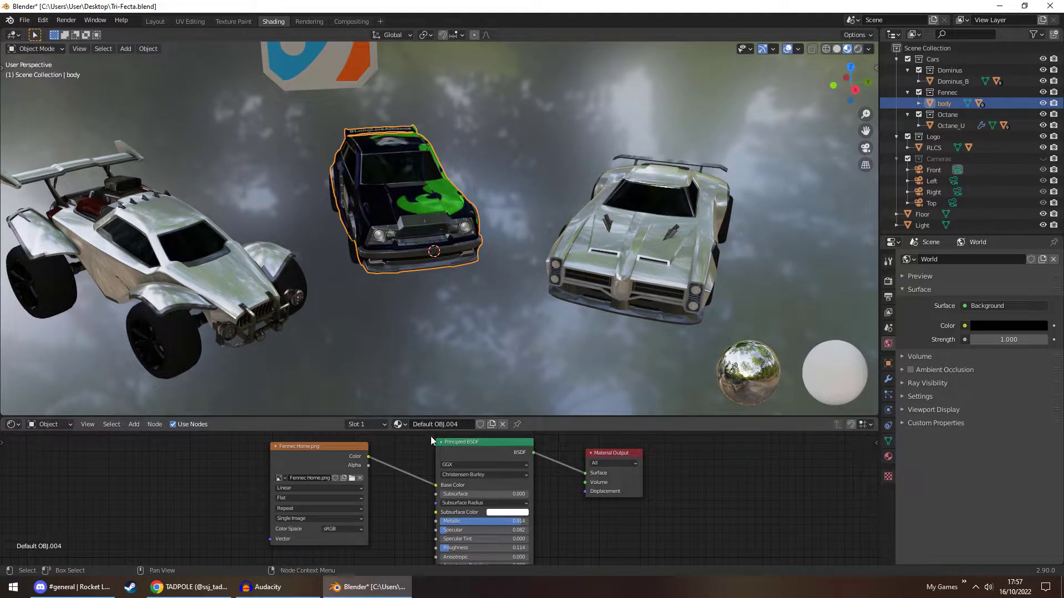
left_click(364, 425)
Show the Fennec body's Glass.004 material nodes, then its Coloured.001 material nodes
left_click(344, 361)
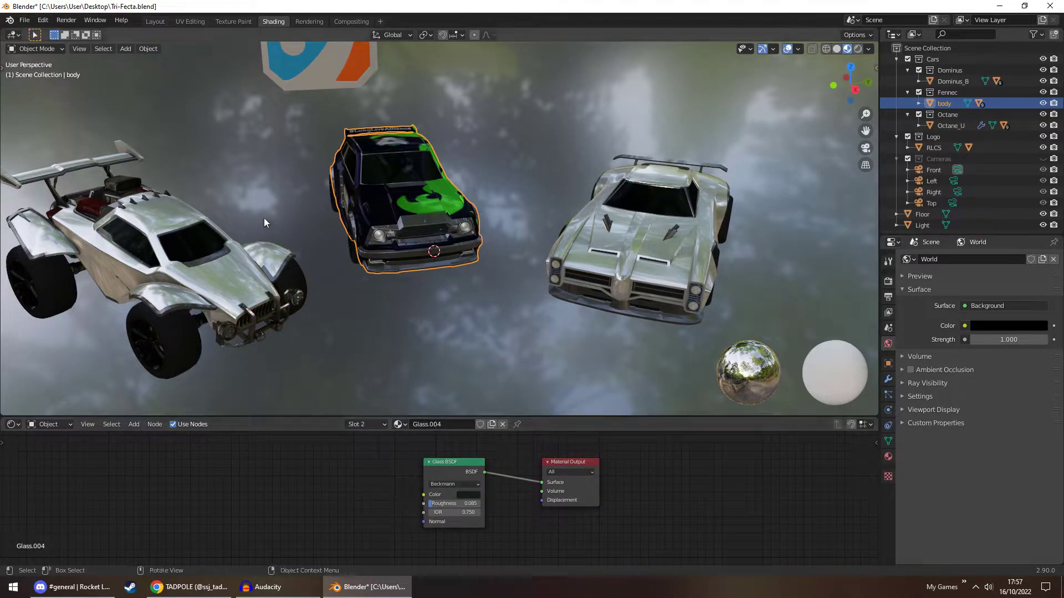
middle_click_drag(262, 221, 152, 269)
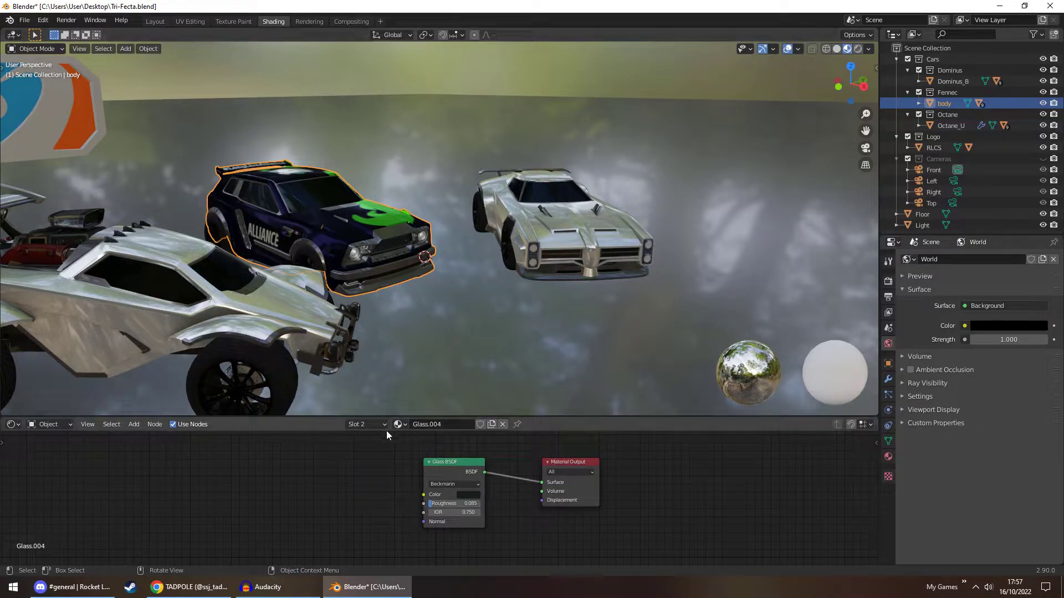
left_click(364, 424)
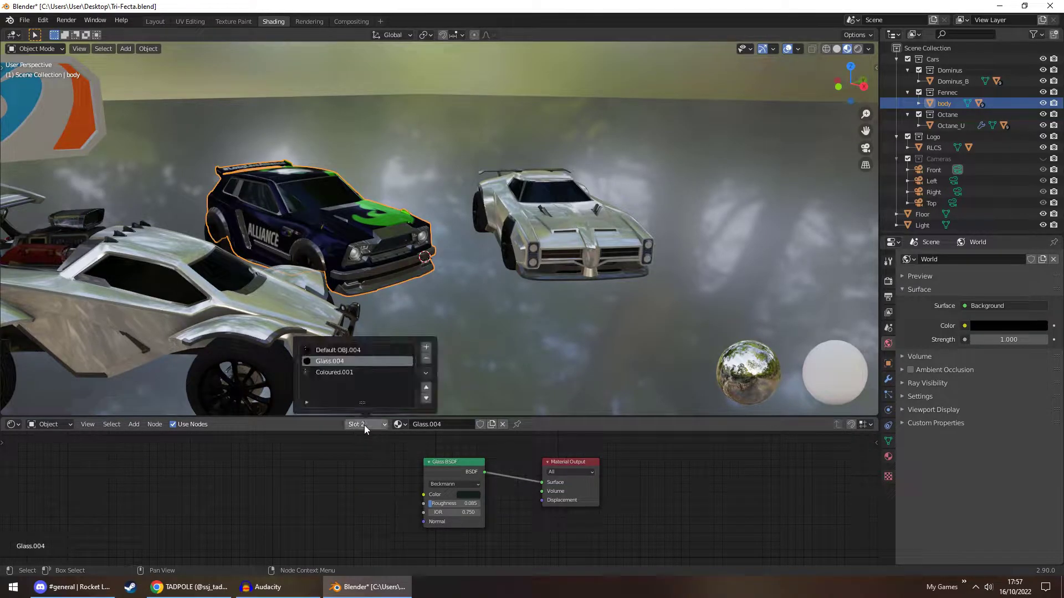
left_click(338, 373)
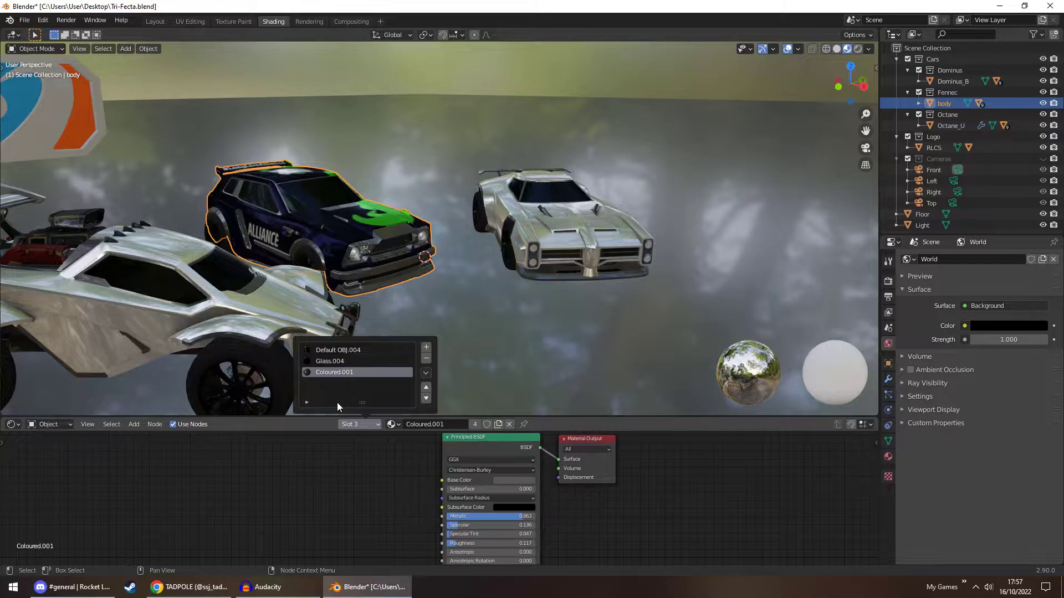
middle_click_drag(452, 251, 416, 284)
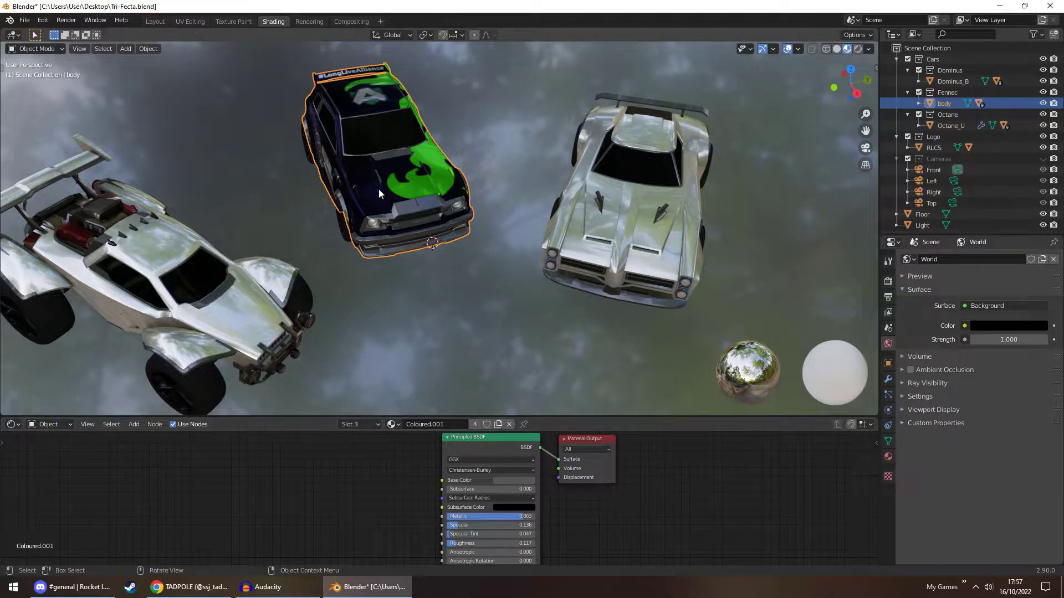
Set Coloured.001's base colour to a bright, full-value red and return to camera view
left_click(525, 480)
left_click_drag(563, 380, 564, 364)
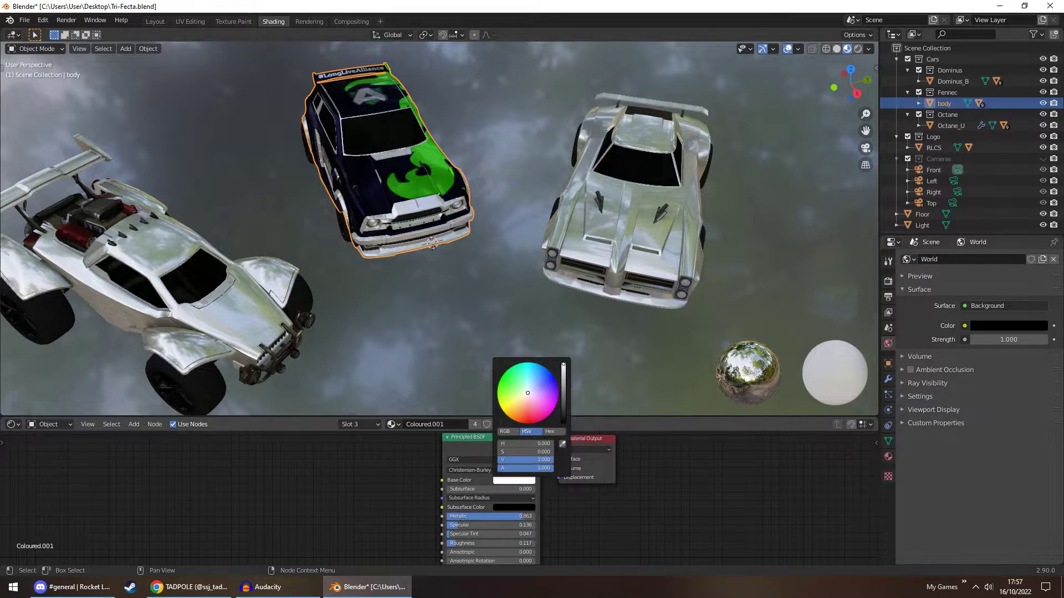
left_click(502, 377)
mouse_move(502, 377)
left_mouse_down()
mouse_move(520, 363)
mouse_move(547, 369)
mouse_move(556, 402)
mouse_move(534, 423)
mouse_move(504, 413)
mouse_move(498, 386)
mouse_move(518, 364)
mouse_move(552, 376)
mouse_move(555, 407)
mouse_move(524, 424)
left_mouse_up()
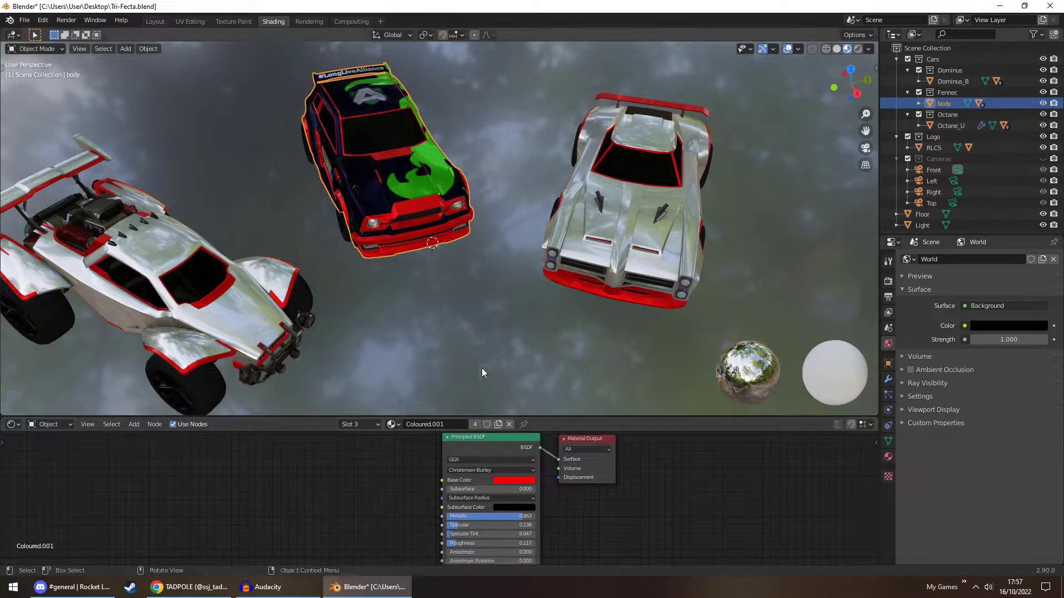
scroll(488, 230, "down", 3)
middle_click_drag(488, 230, 451, 195)
left_click(866, 148)
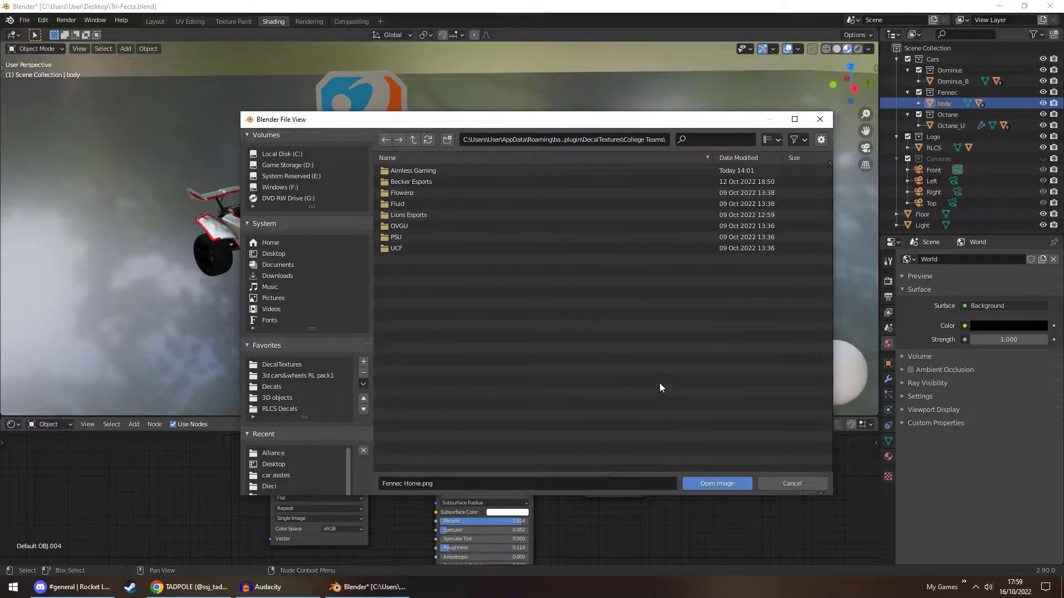
Load UCF Fennec.png from College Teams > UCF onto the Fennec body
left_click(785, 483)
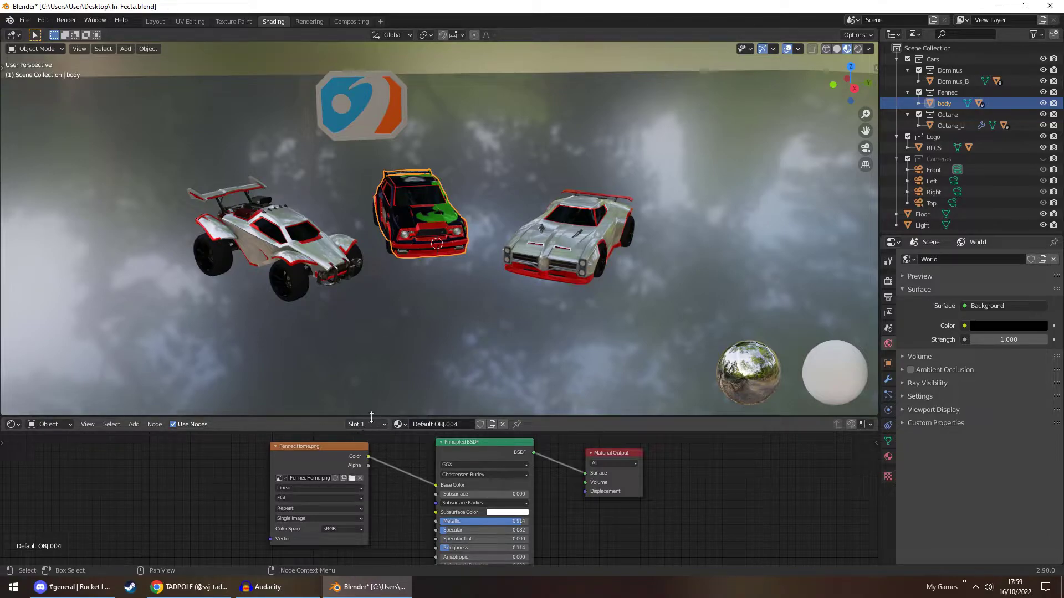
left_click(352, 478)
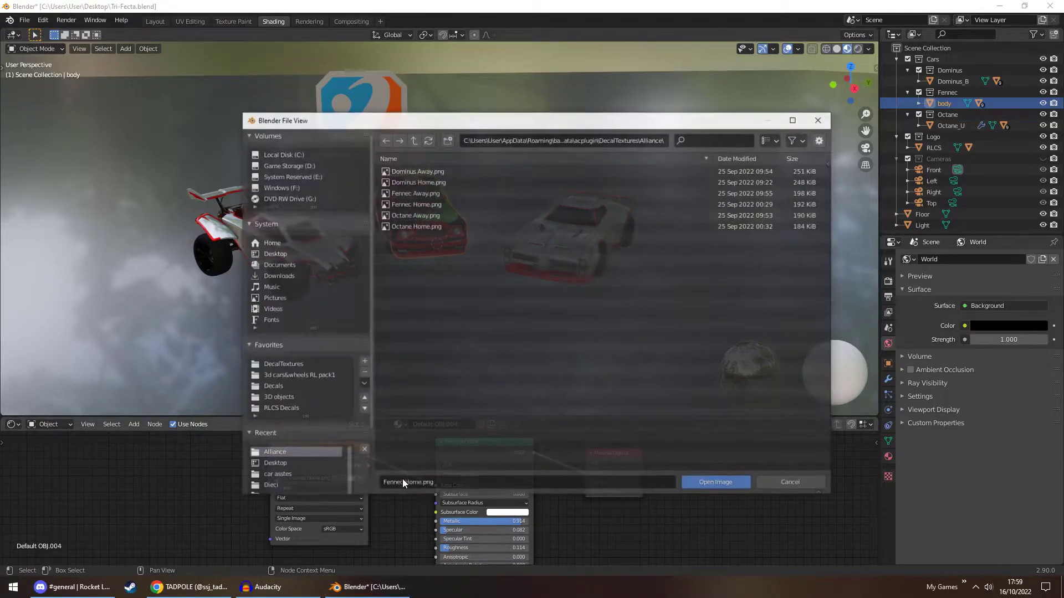
left_click(413, 141)
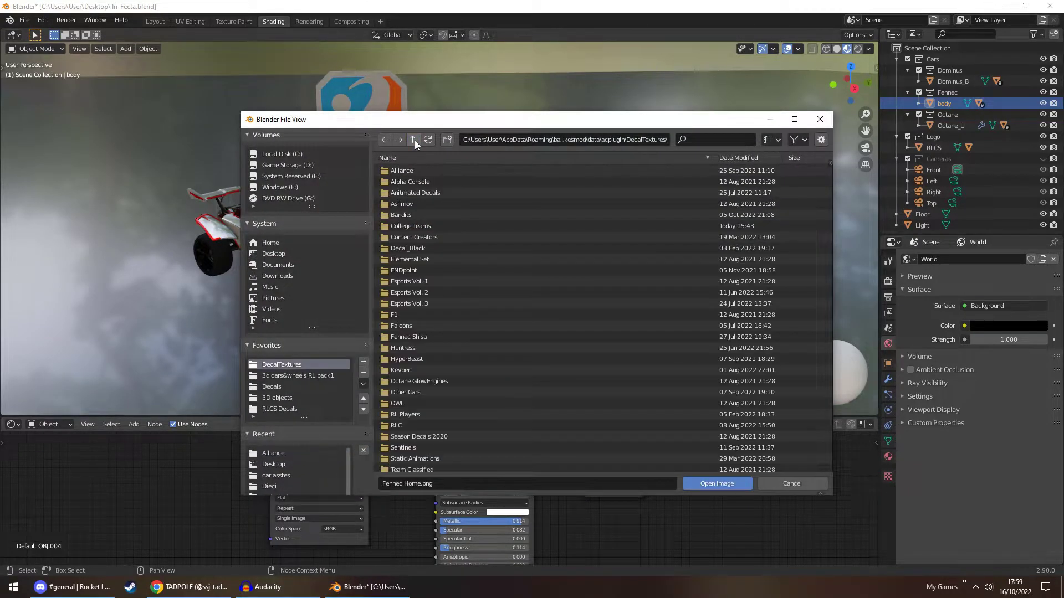
double_click(424, 226)
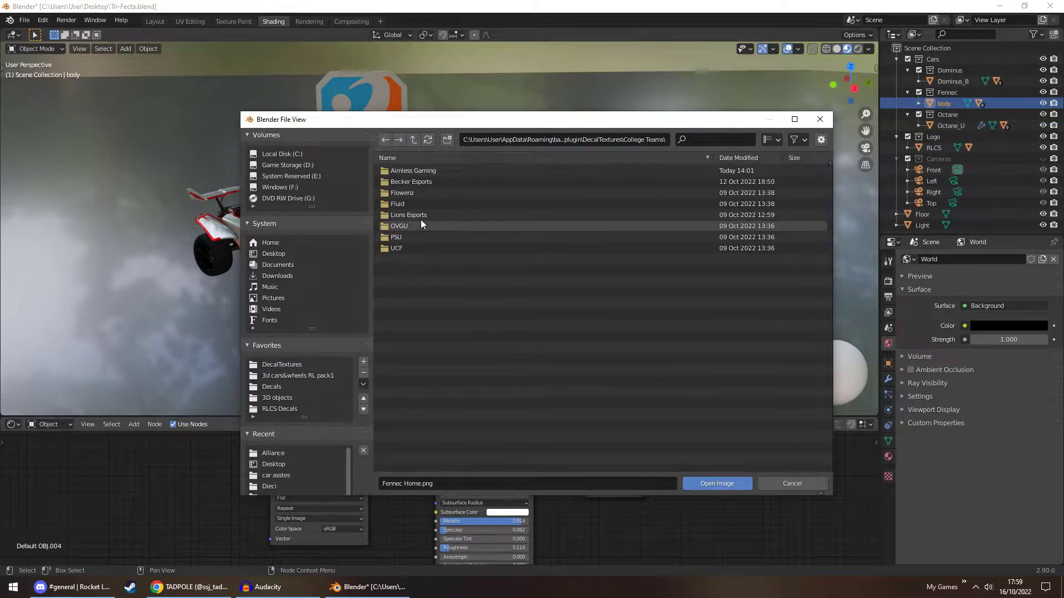
double_click(409, 248)
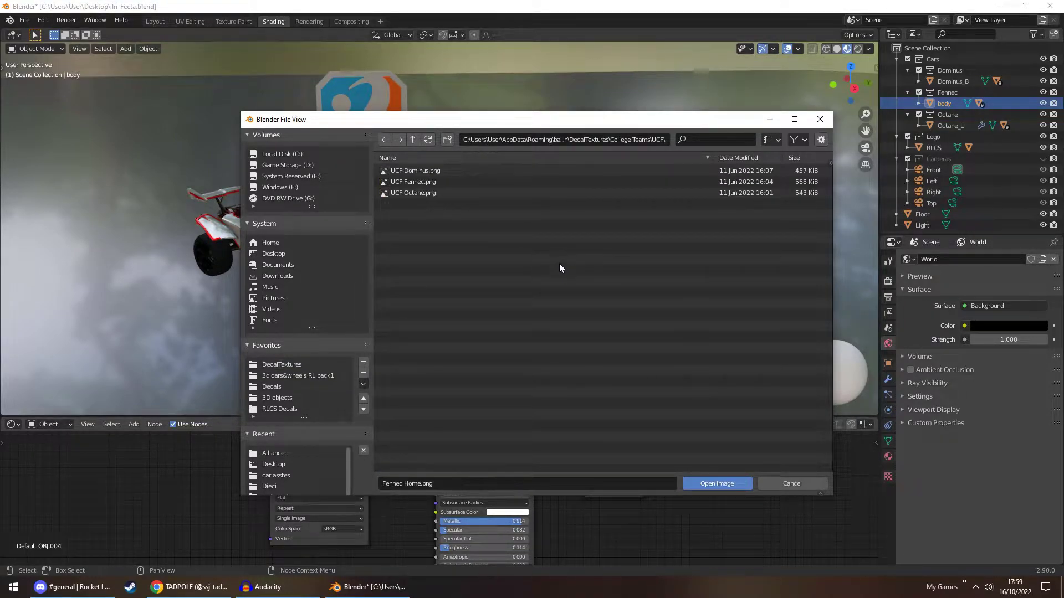
double_click(448, 182)
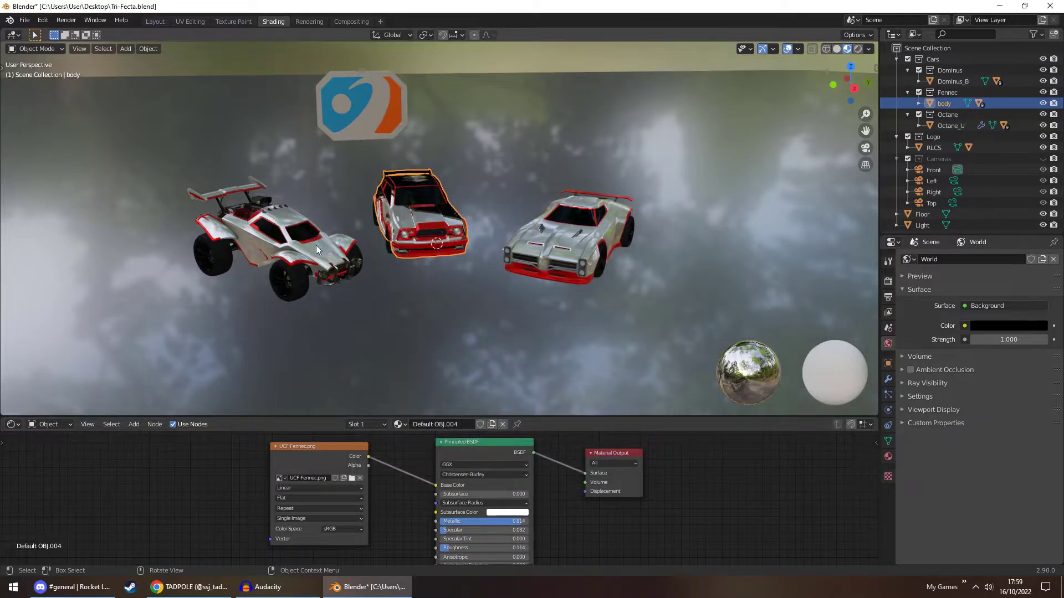
Give the Octane car the UCF Octane.png decal
left_click(316, 245)
left_click(333, 493)
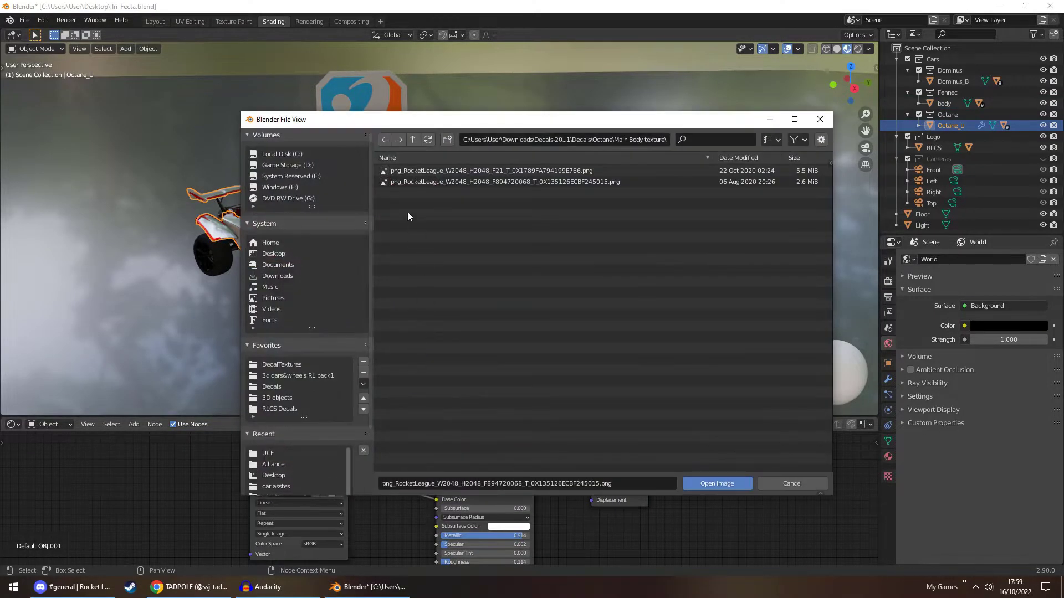
left_click(276, 453)
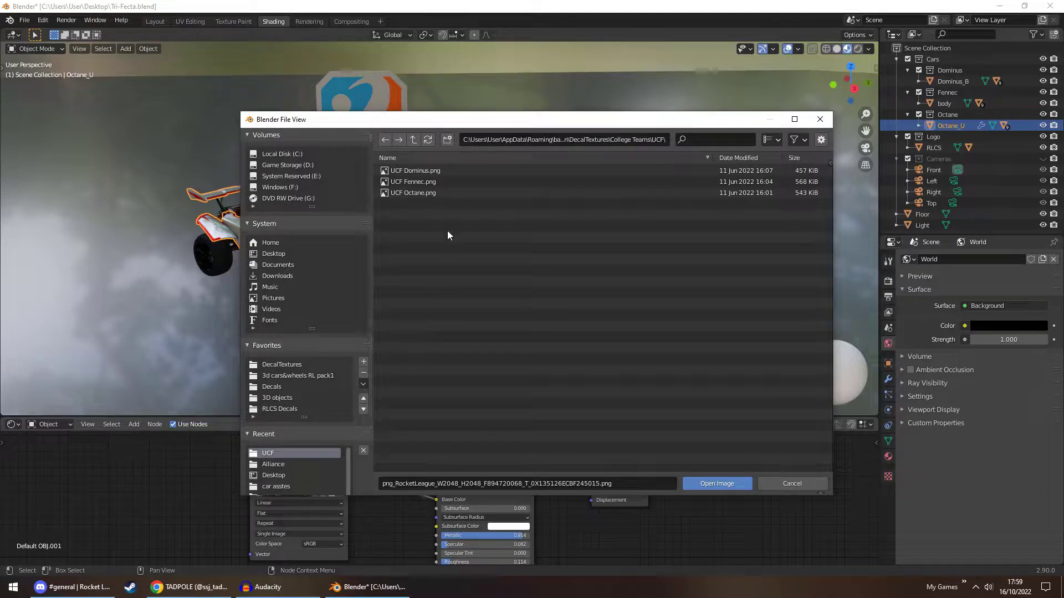
double_click(424, 192)
Give the Dominus car the UCF Dominus.png decal
left_click(564, 240)
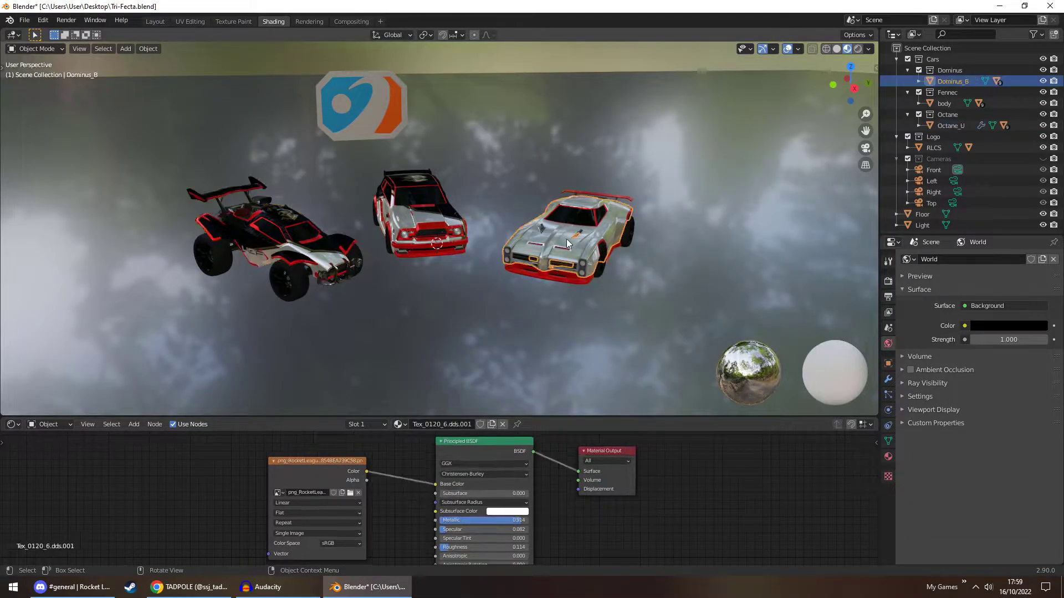
left_click(350, 493)
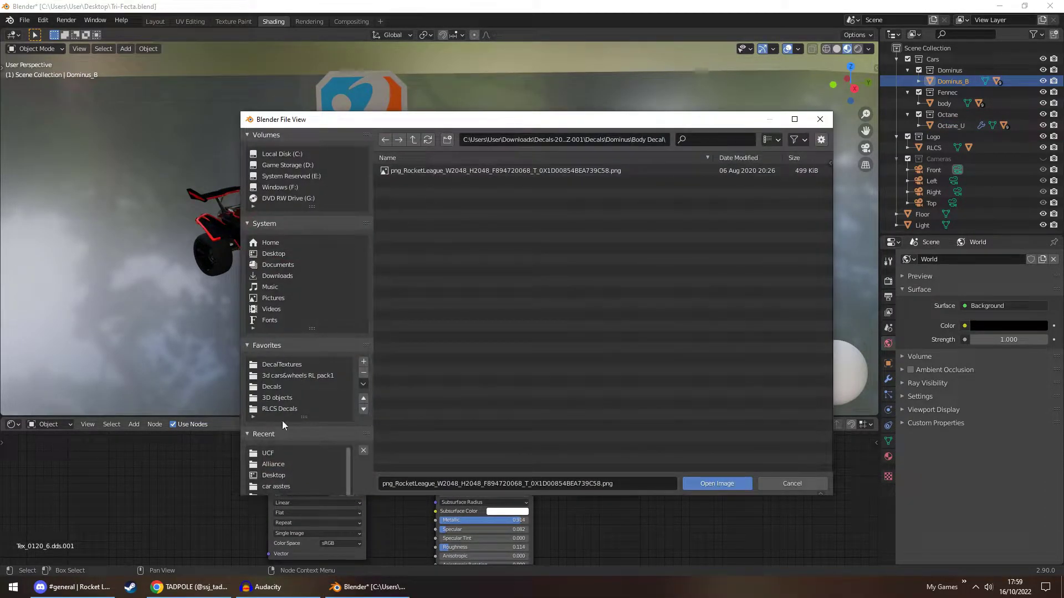
left_click(276, 453)
left_click(423, 171)
double_click(422, 169)
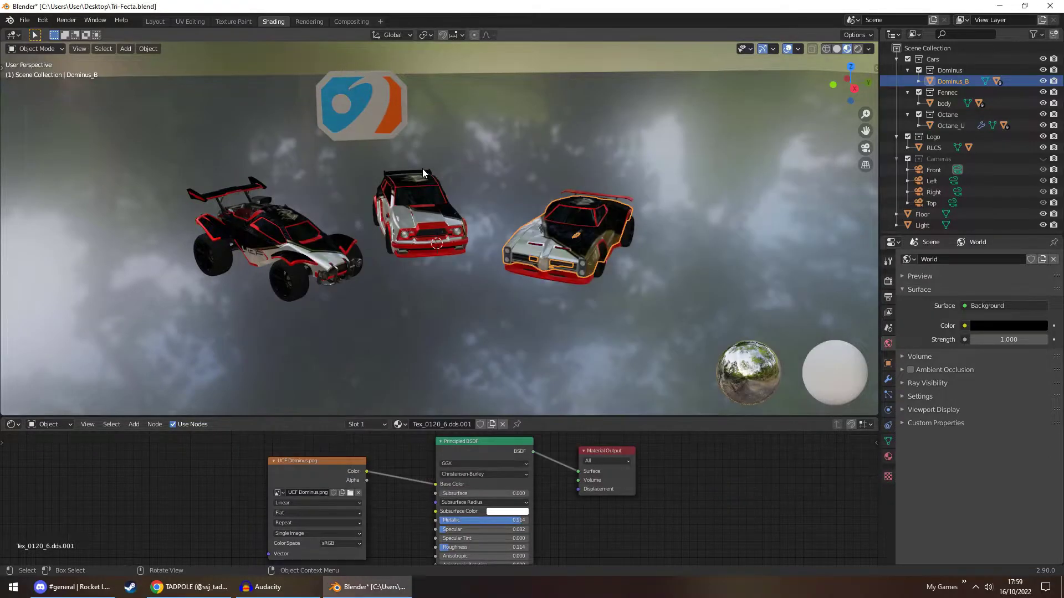
middle_click_drag(540, 148, 509, 151)
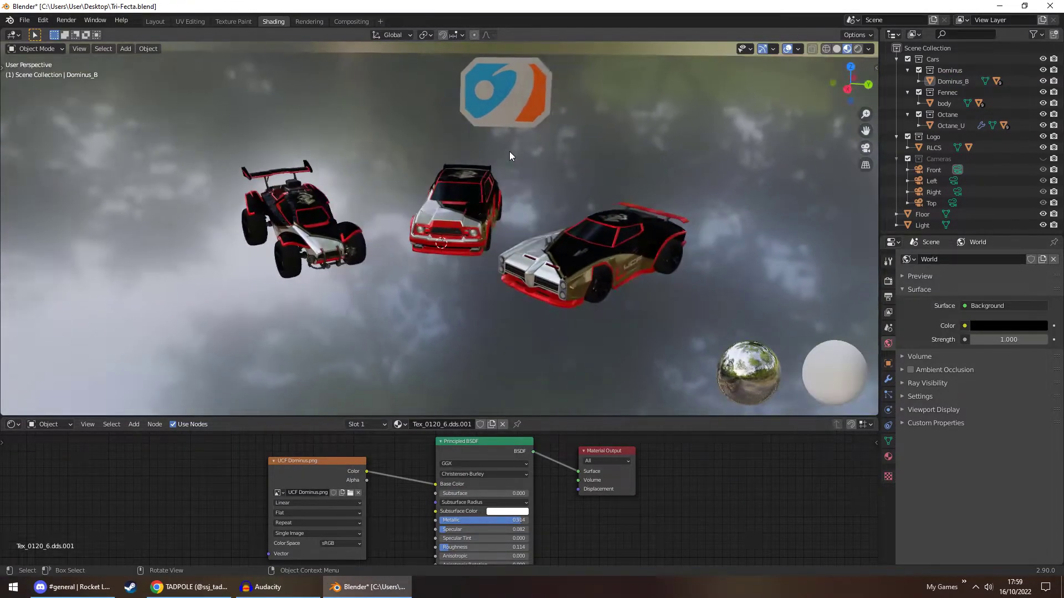
left_click(453, 215)
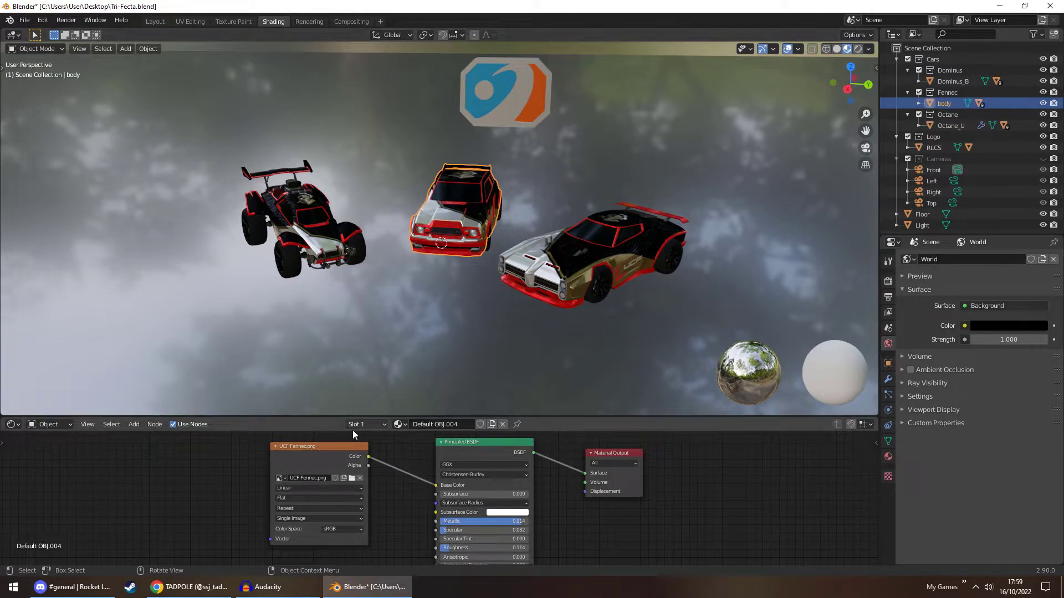
Make Coloured.001's base colour a dark grey: saturation 0, value about 0.3
left_click(366, 425)
left_click(336, 372)
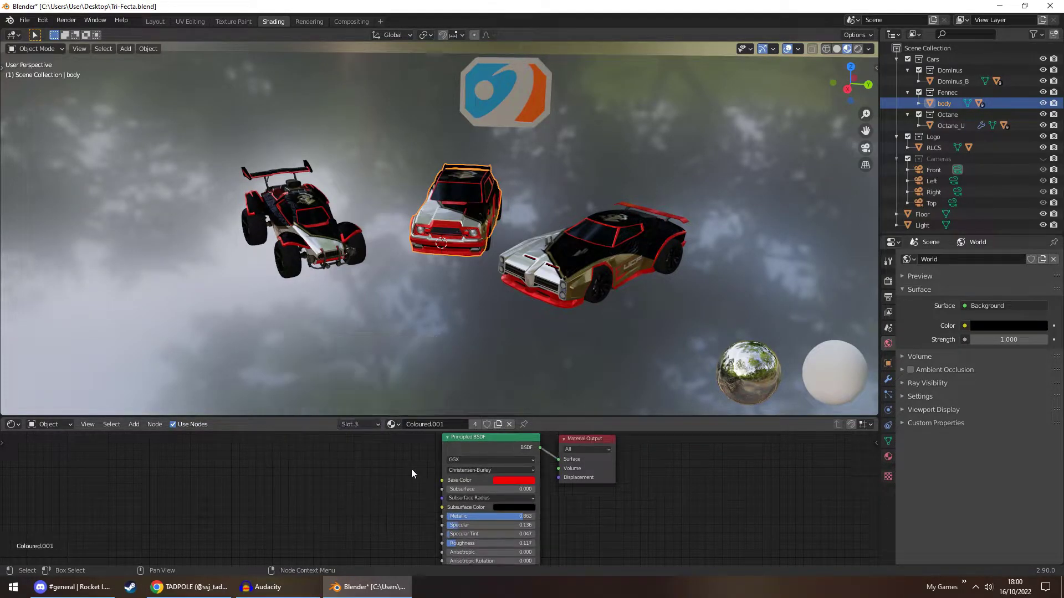
left_click(510, 480)
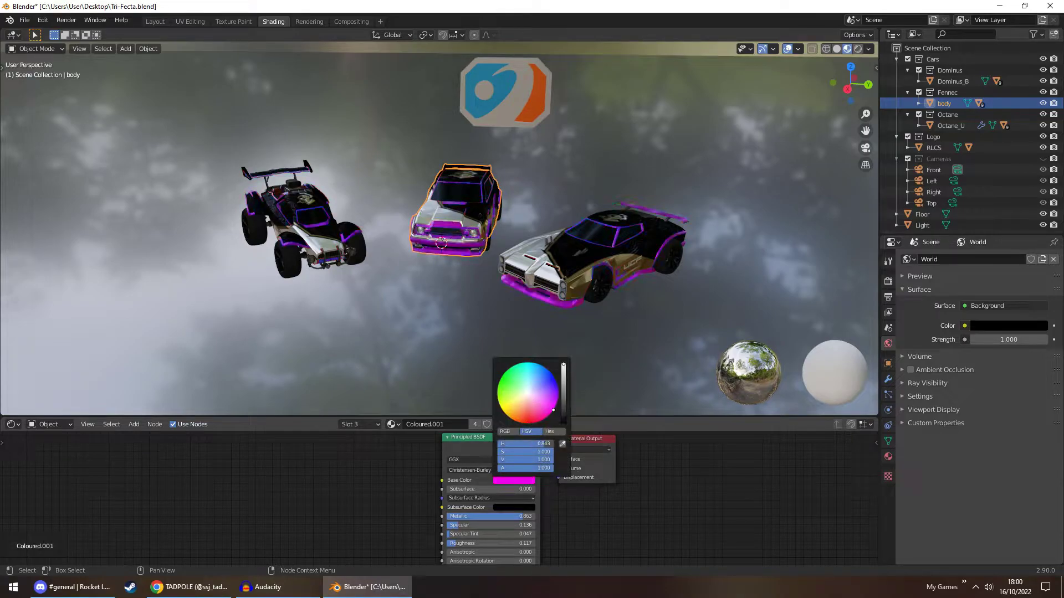
left_click_drag(543, 453, 499, 454)
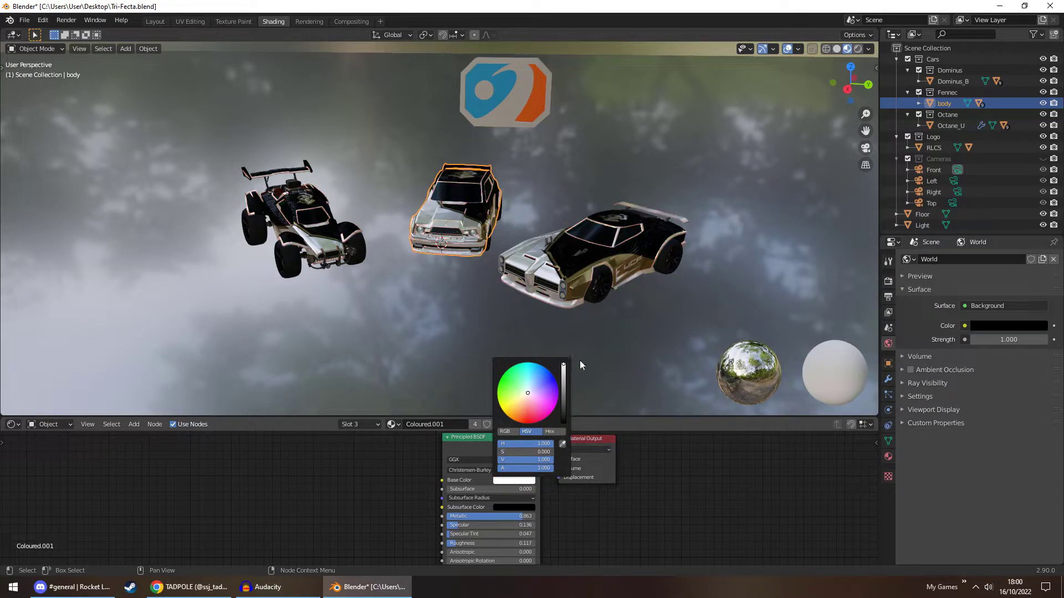
left_click_drag(563, 367, 563, 422)
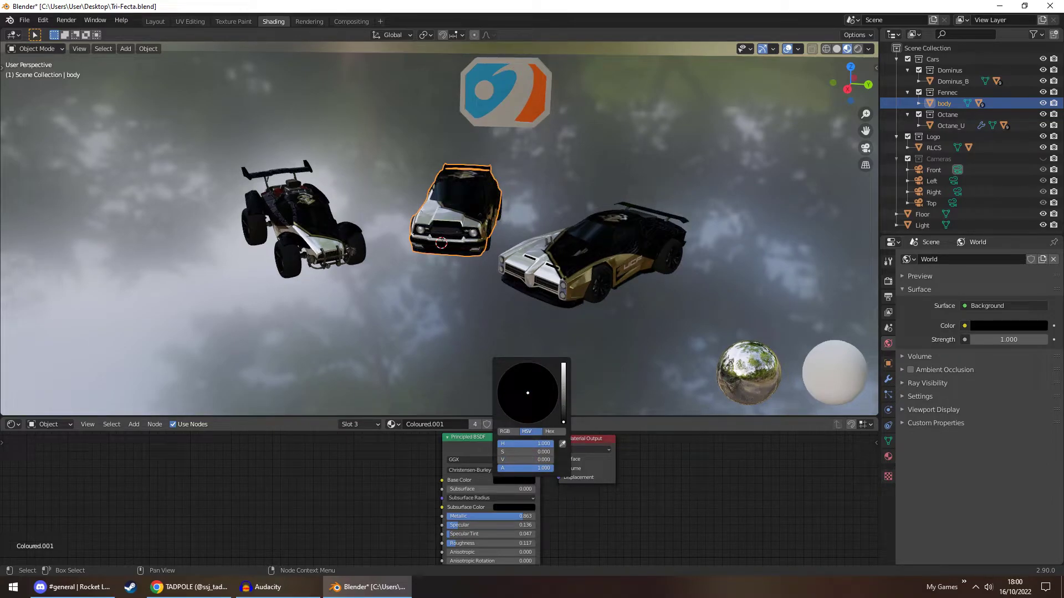
left_click_drag(564, 422, 564, 405)
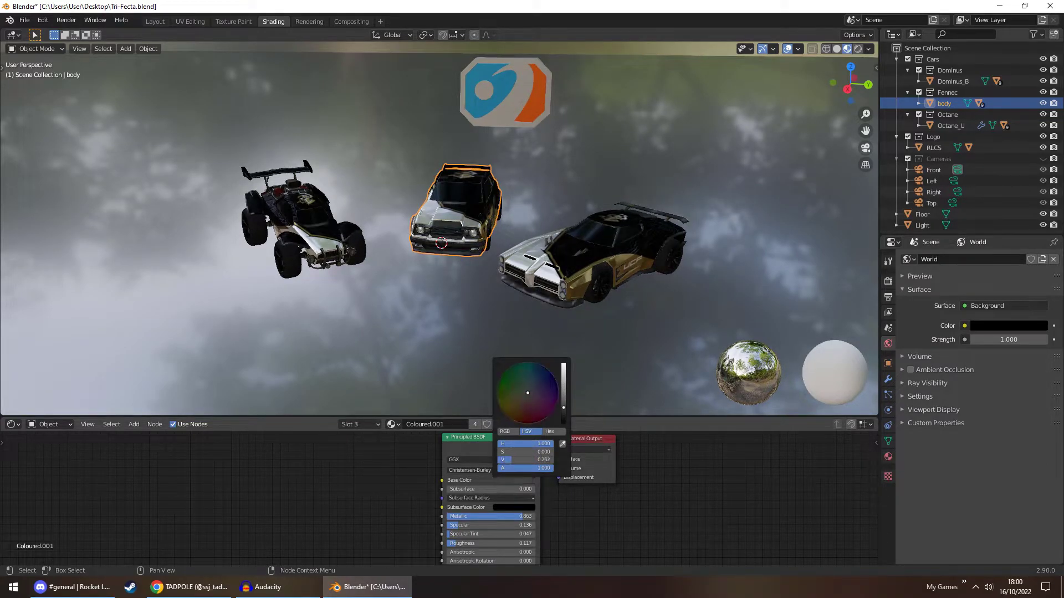
left_click(606, 50)
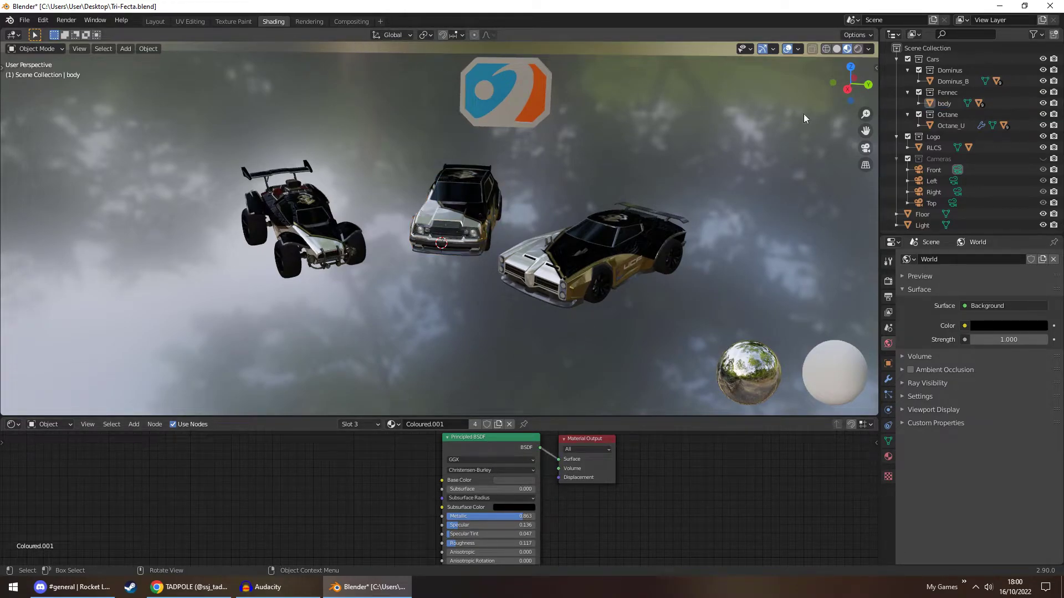
View the scene through the Top camera
left_click(865, 148)
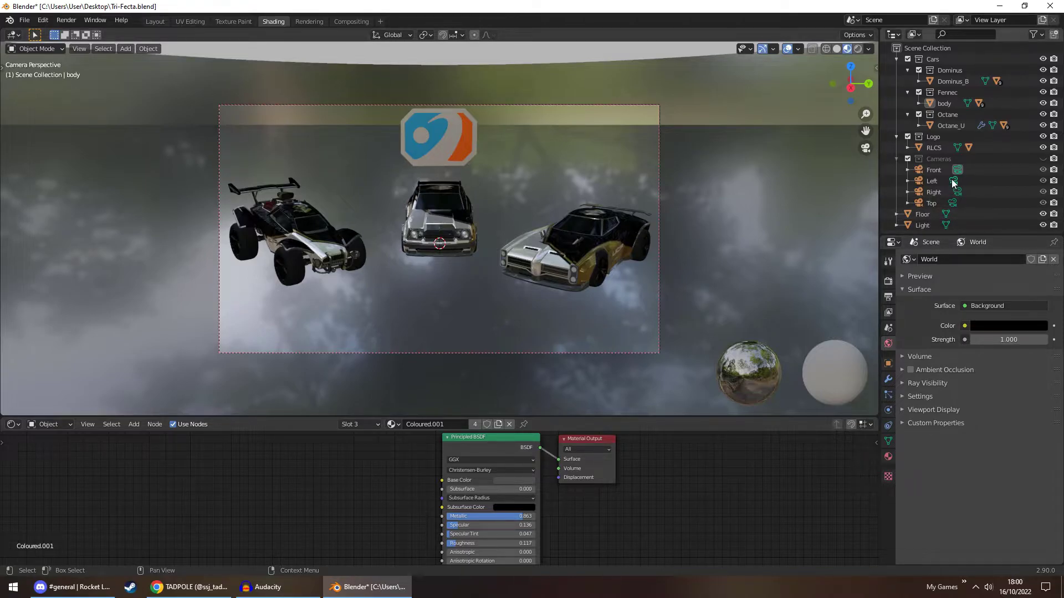
left_click(955, 203)
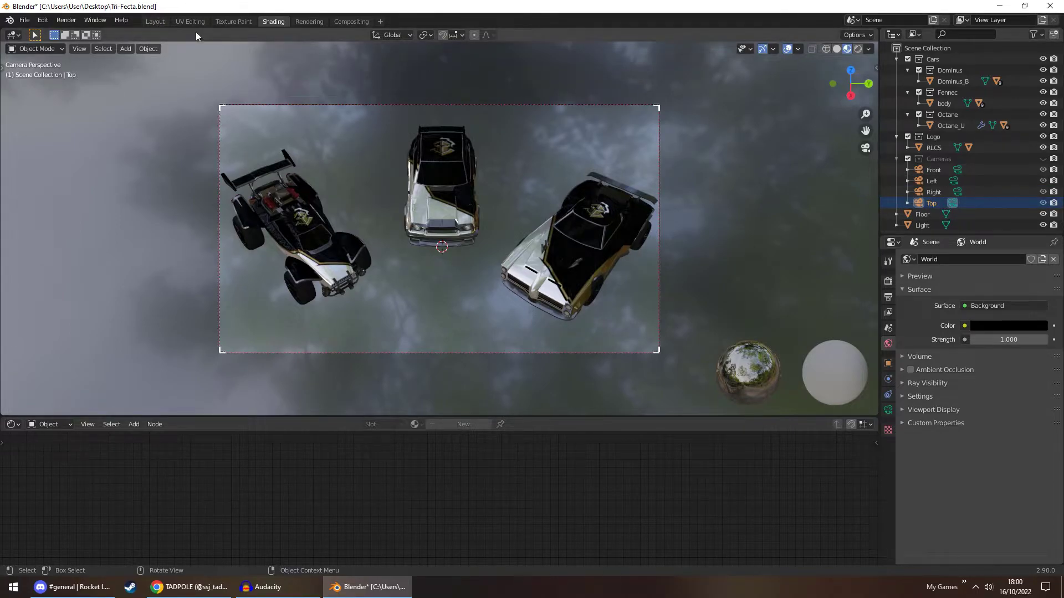
Render the Top camera view in Cycles and check GPU Compute with 512 render samples
left_click(856, 50)
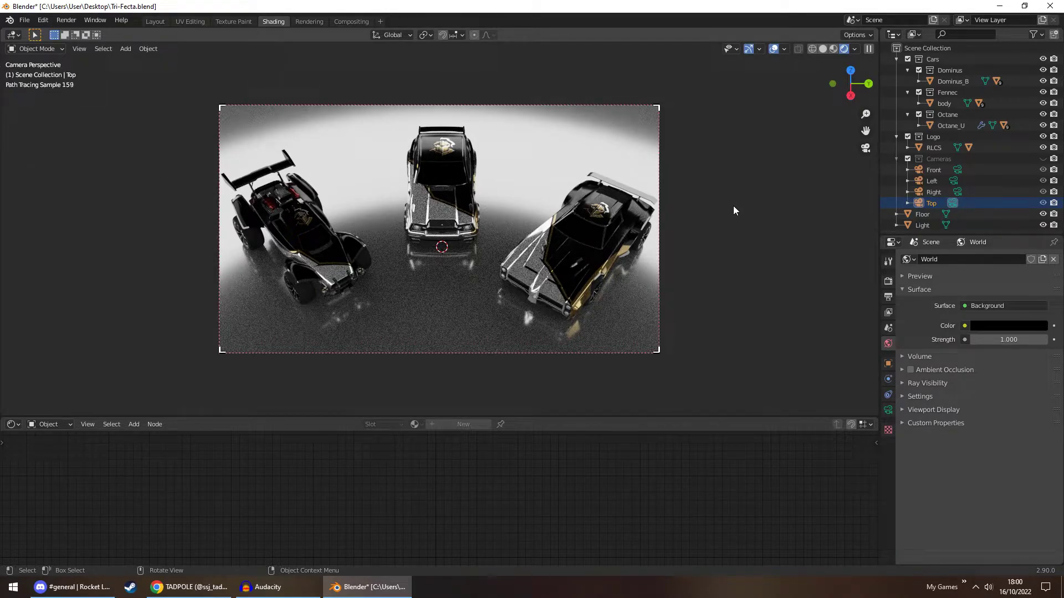
scroll(693, 211, "down", 3)
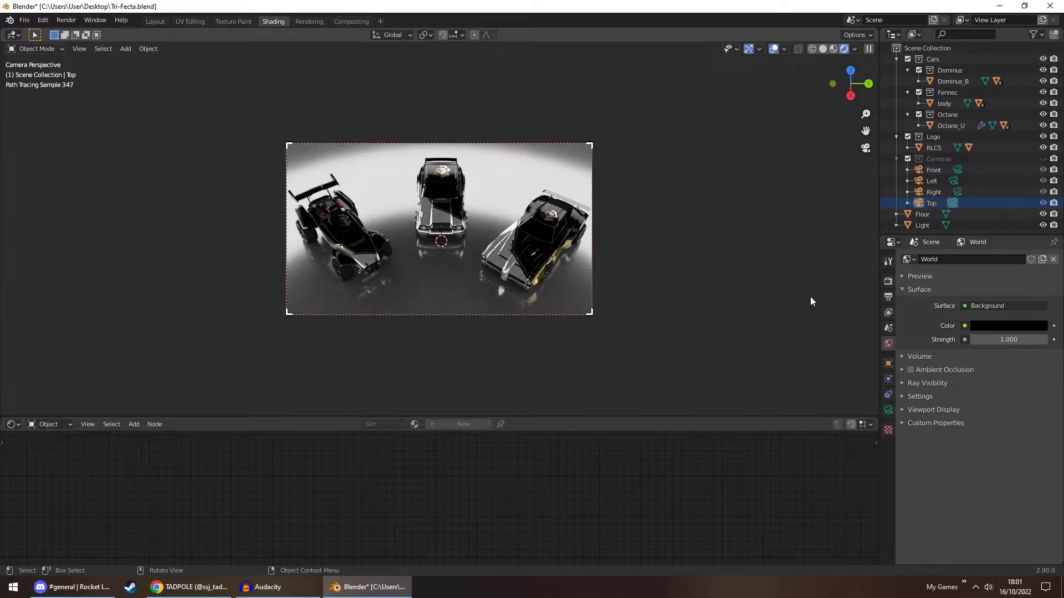
left_click(888, 281)
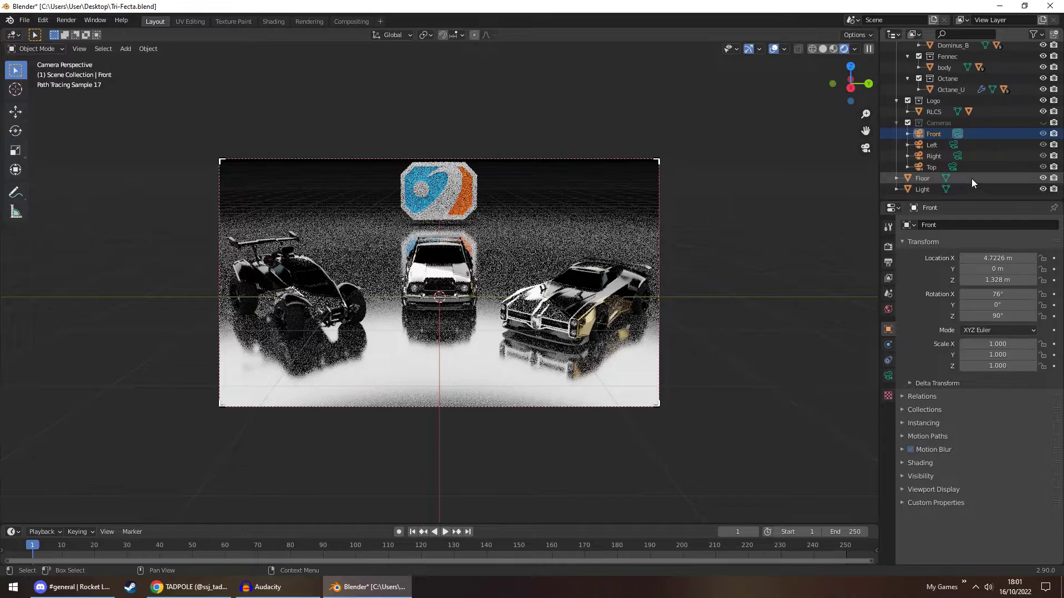
Select the Light and try lowering it, then undo to keep 2.8523 m height
left_click(970, 189)
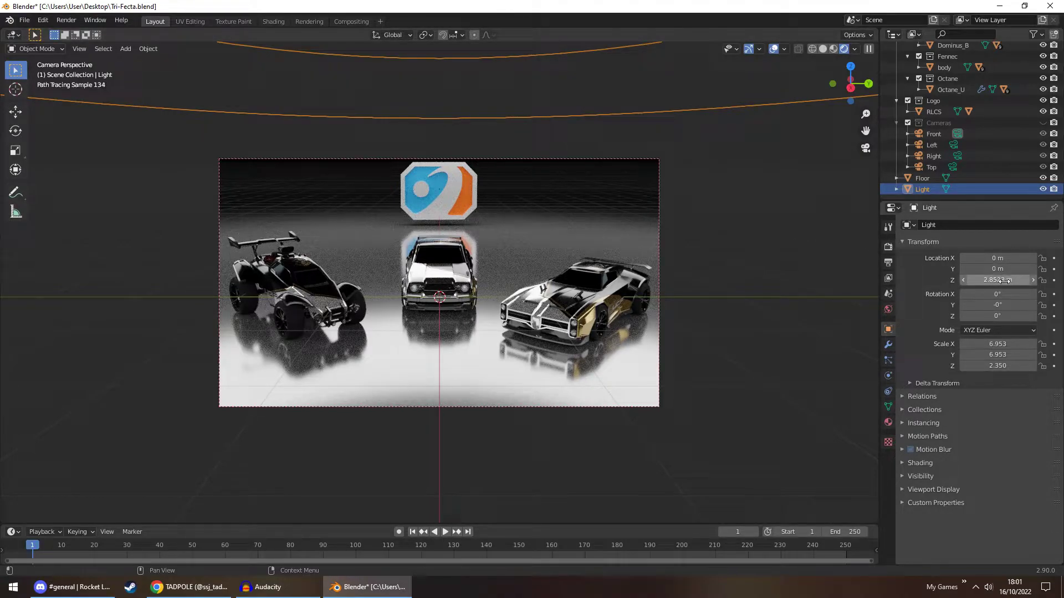
left_click_drag(1004, 280, 933, 280)
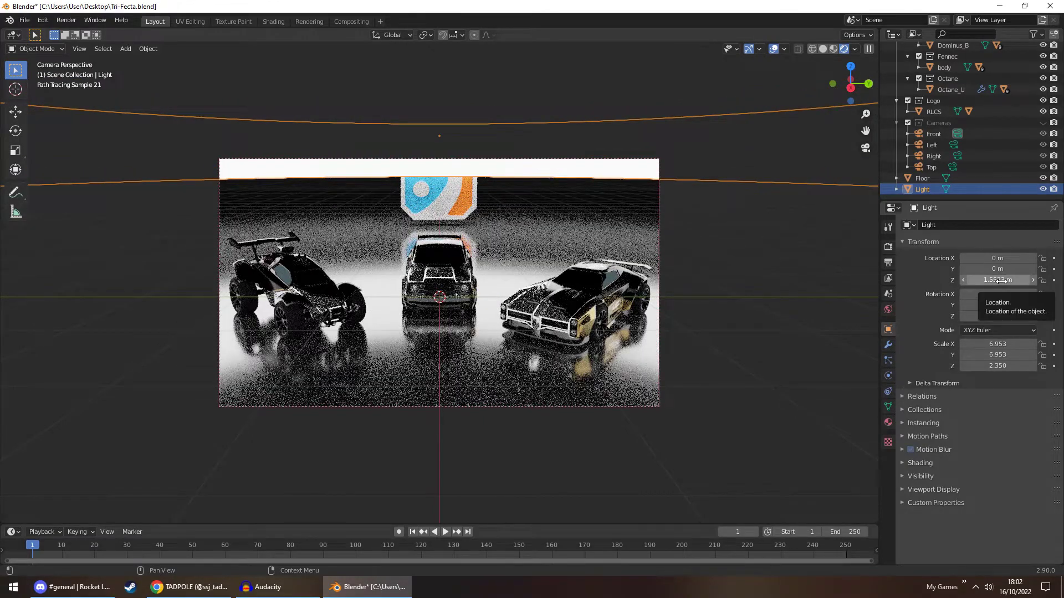
key("ctrl+z")
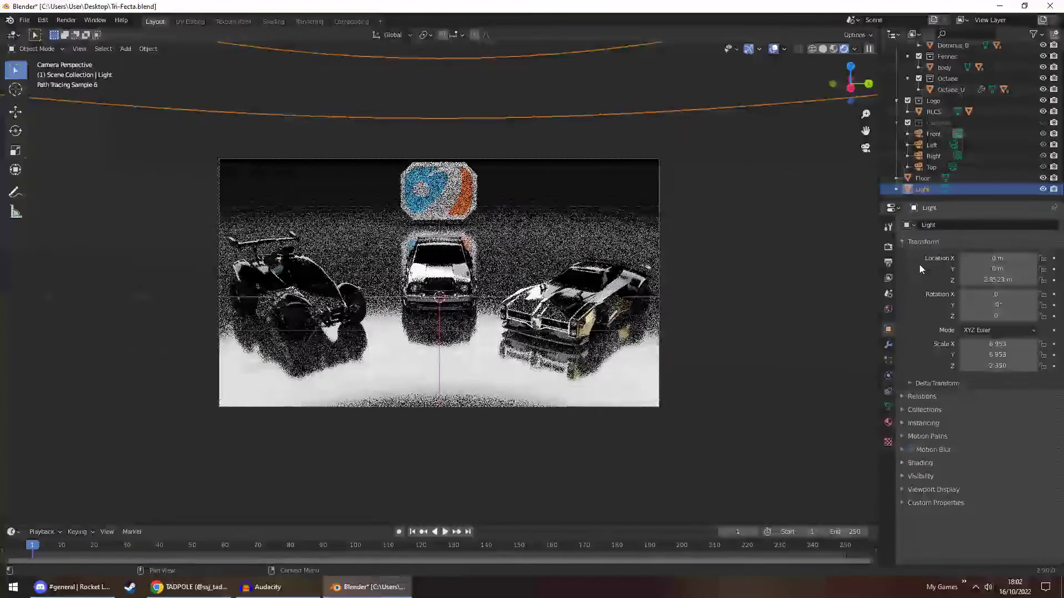
Try an emission strength of 3 on the ring light and hide the viewport overlays
left_click(888, 424)
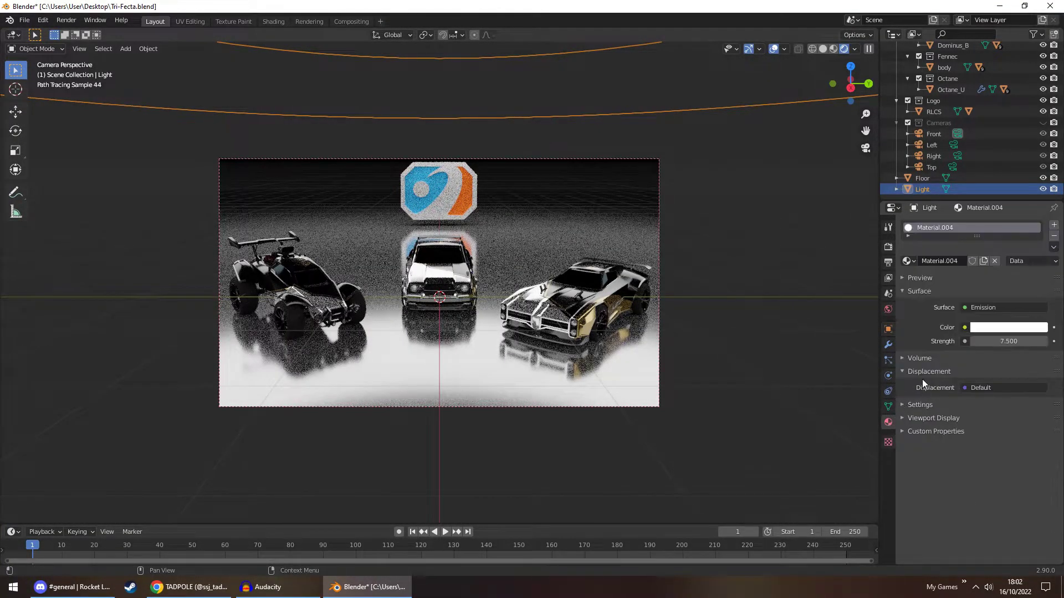
left_click(1003, 342)
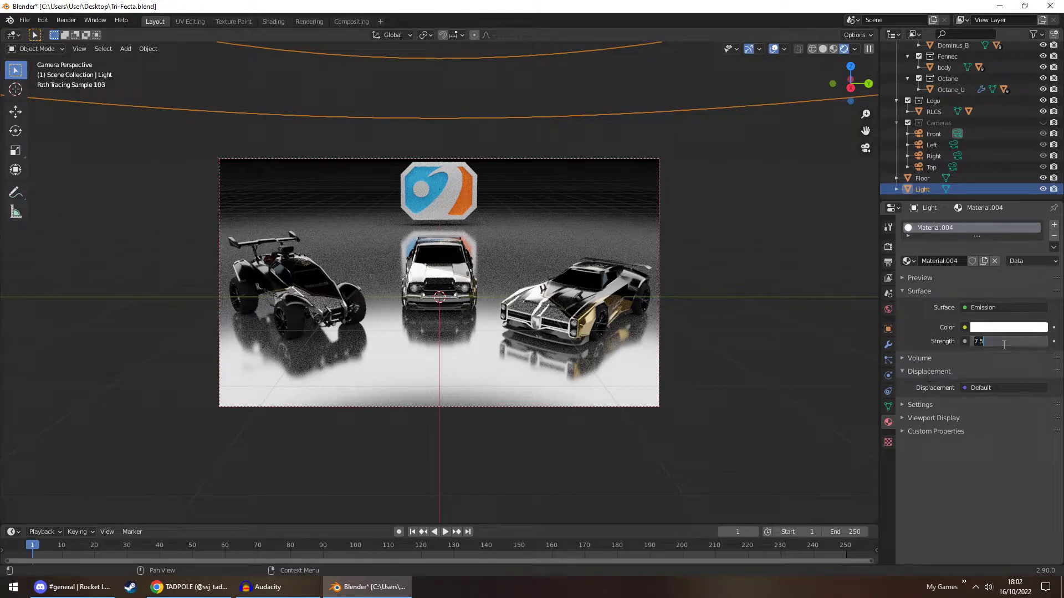
type("3")
key("Return")
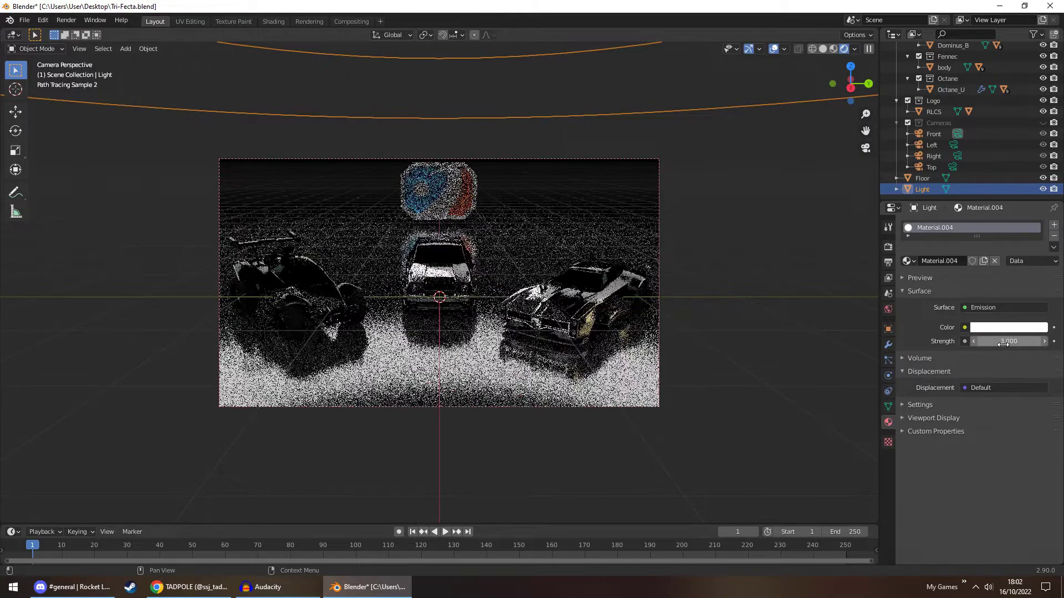
left_click(773, 49)
Test an emission strength of 20, then set it back to 7.5
left_click(1011, 341)
type("20")
key("Return")
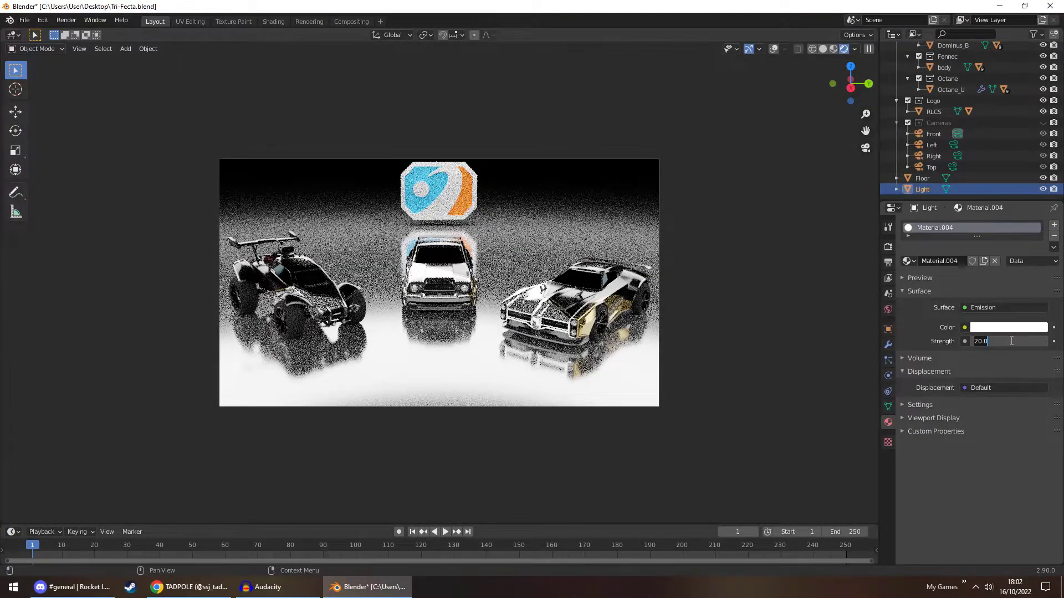
left_click(1009, 341)
type("7.5")
key("Return")
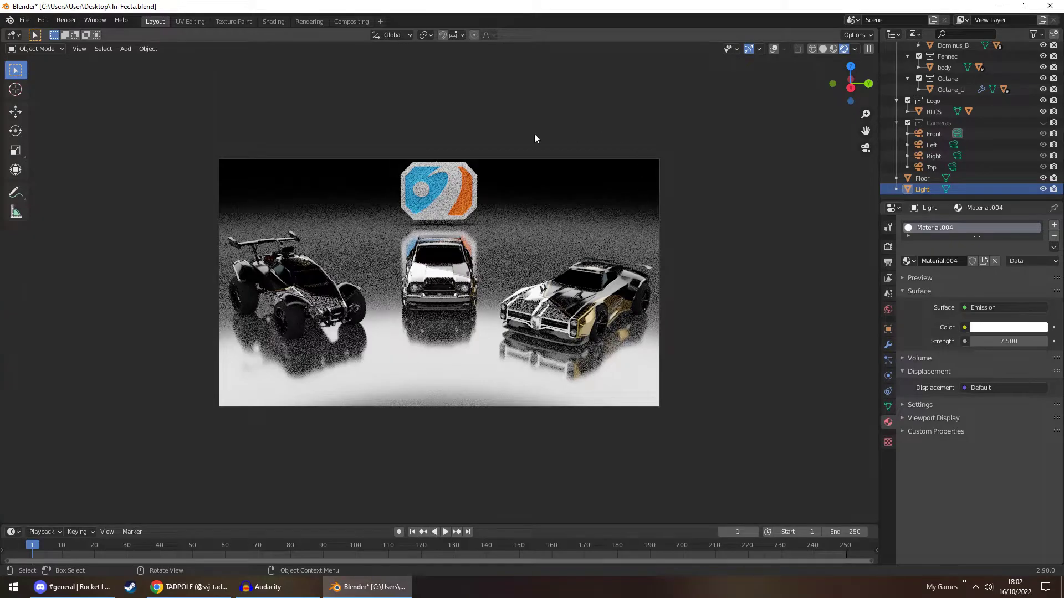
Show the light's transform values and switch the viewport to Material Preview around the ring
left_click(888, 329)
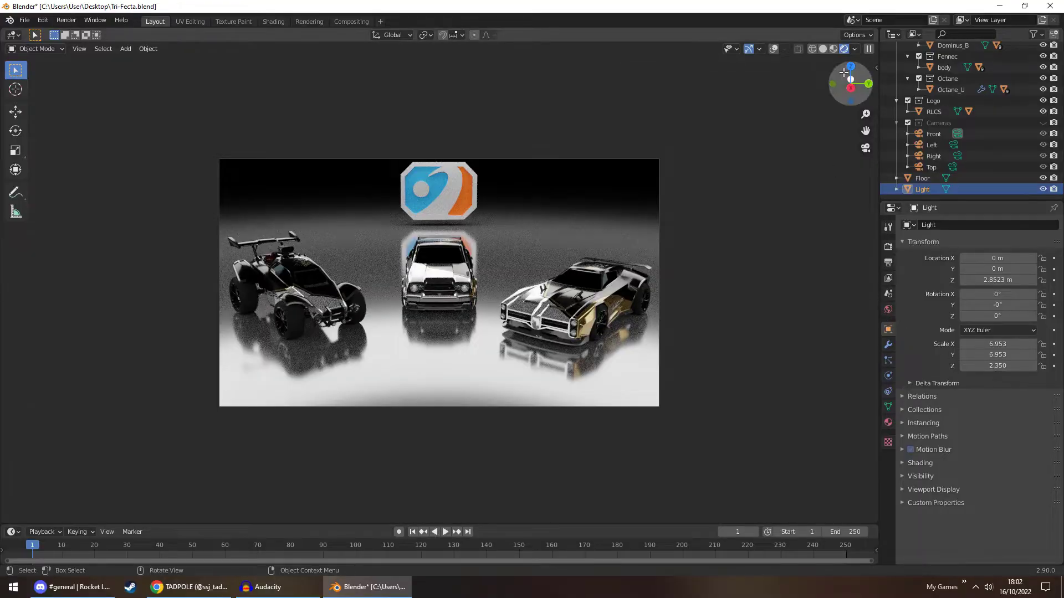
mouse_move(843, 71)
left_mouse_down()
mouse_move(660, 199)
mouse_move(658, 171)
left_mouse_up()
left_click(833, 49)
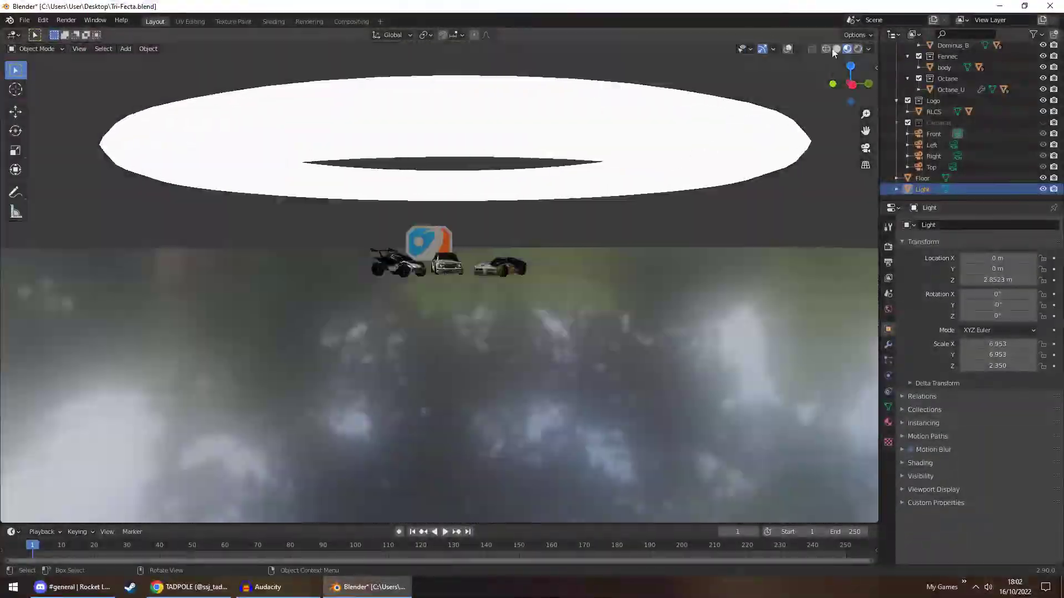
middle_click_drag(699, 148, 702, 148)
Try thinner and thicker Z scales on the light ring, then undo back to 2.350
left_click_drag(997, 366, 950, 366)
middle_click_drag(711, 247, 708, 277)
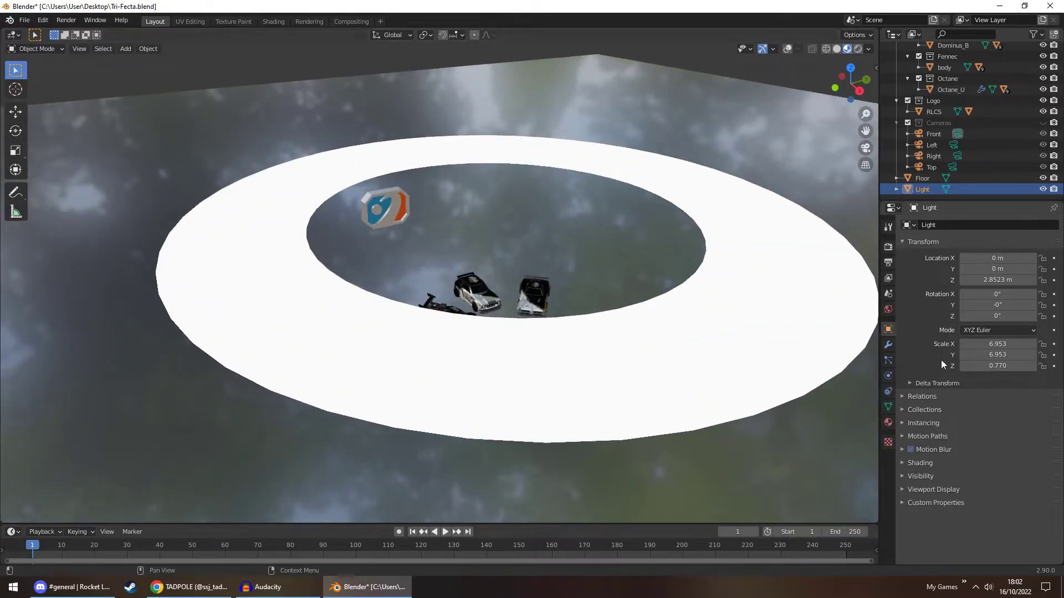
left_click_drag(951, 365, 995, 365)
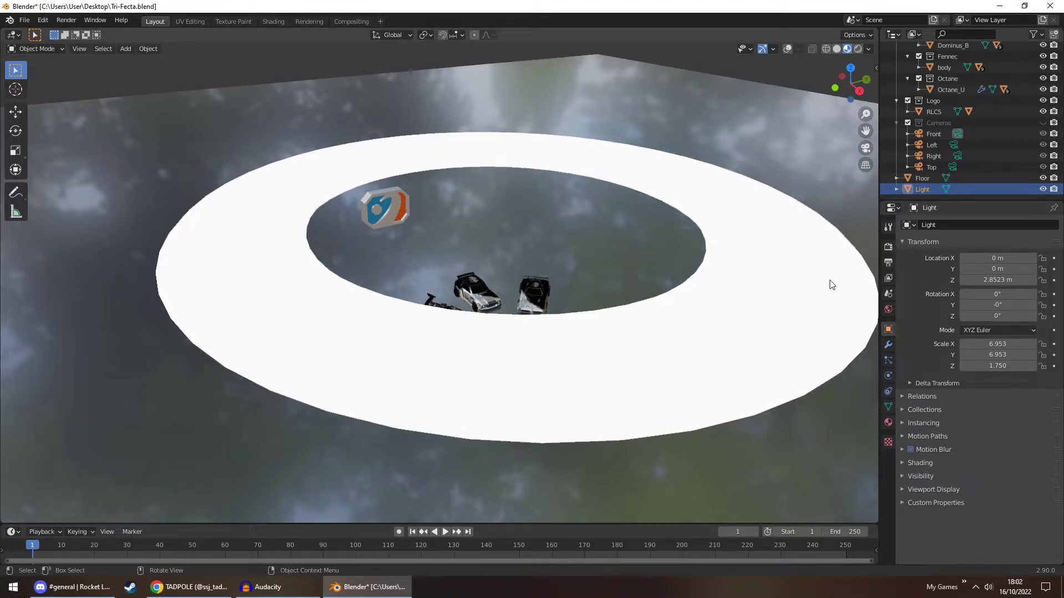
key("ctrl+z")
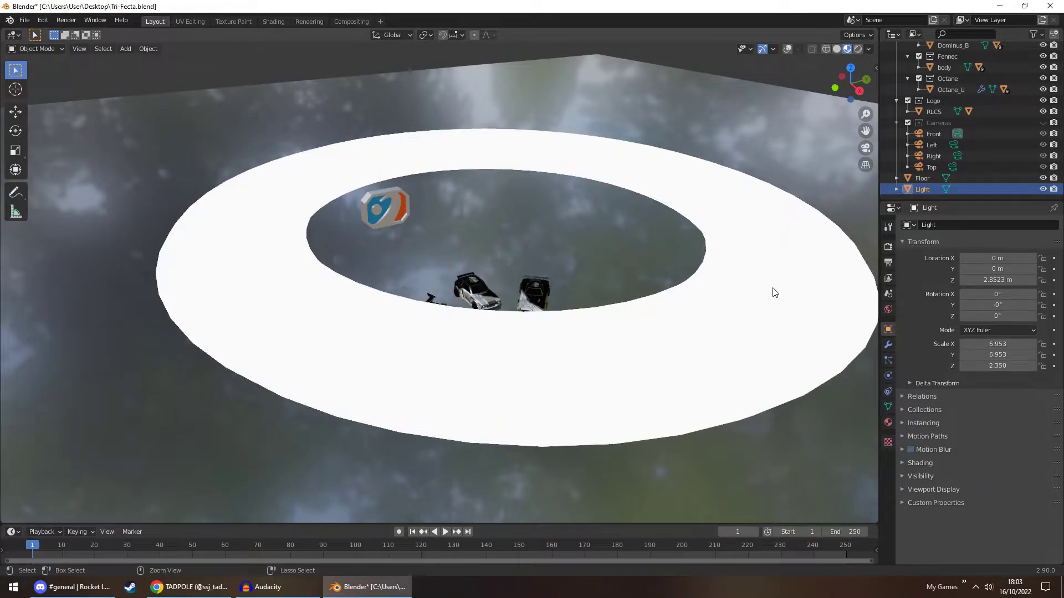
middle_click_drag(707, 321, 680, 294)
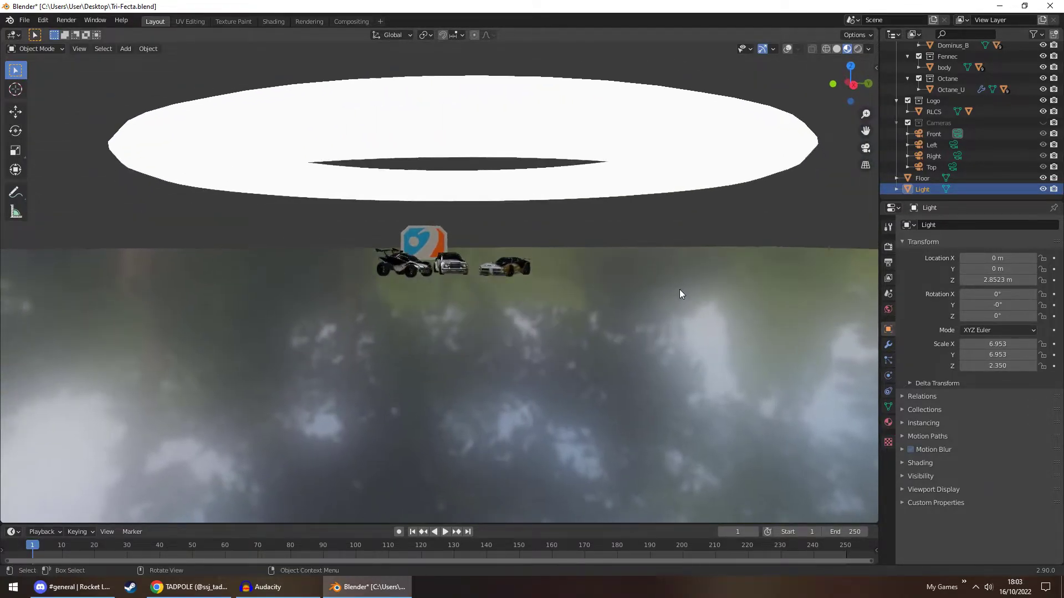
Return to camera view in Rendered shading with the Top camera active
left_click(866, 148)
left_click(858, 49)
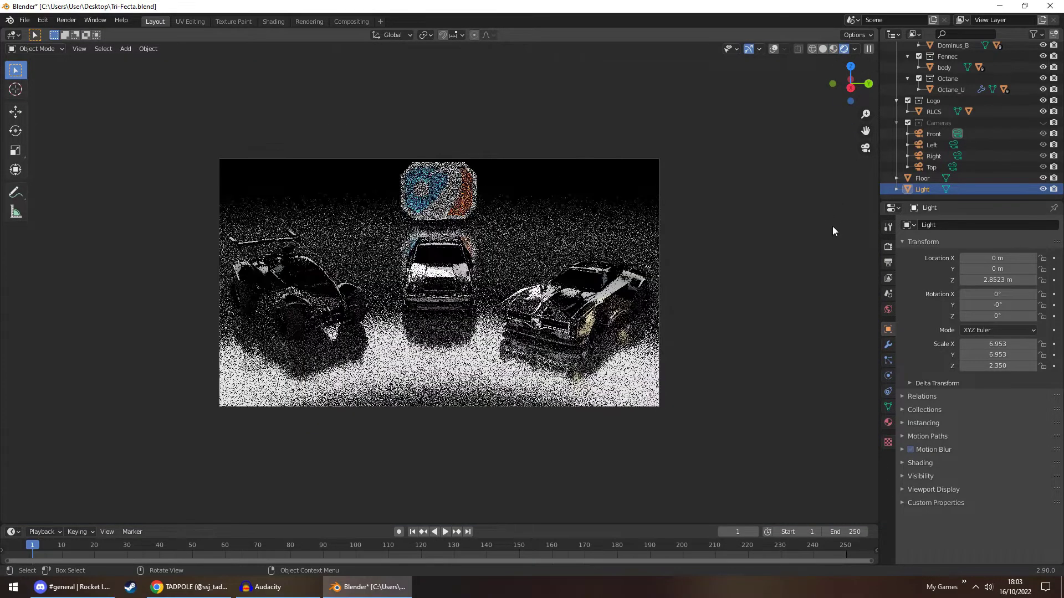
left_click(966, 167)
left_click(952, 167)
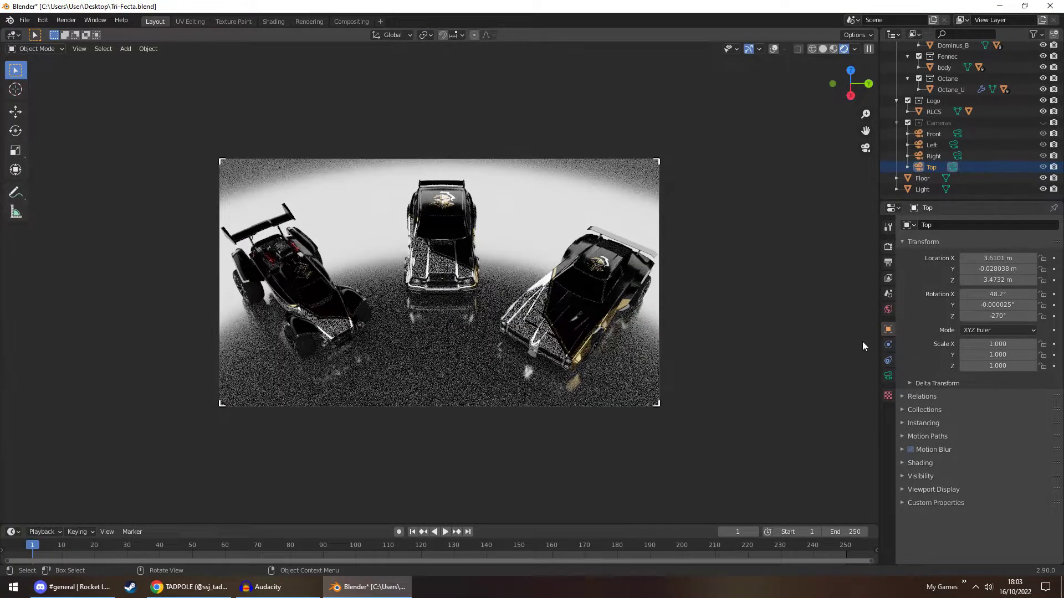
Select the Light and give it a smaller X scale of 2.753
left_click(974, 190)
double_click(997, 344)
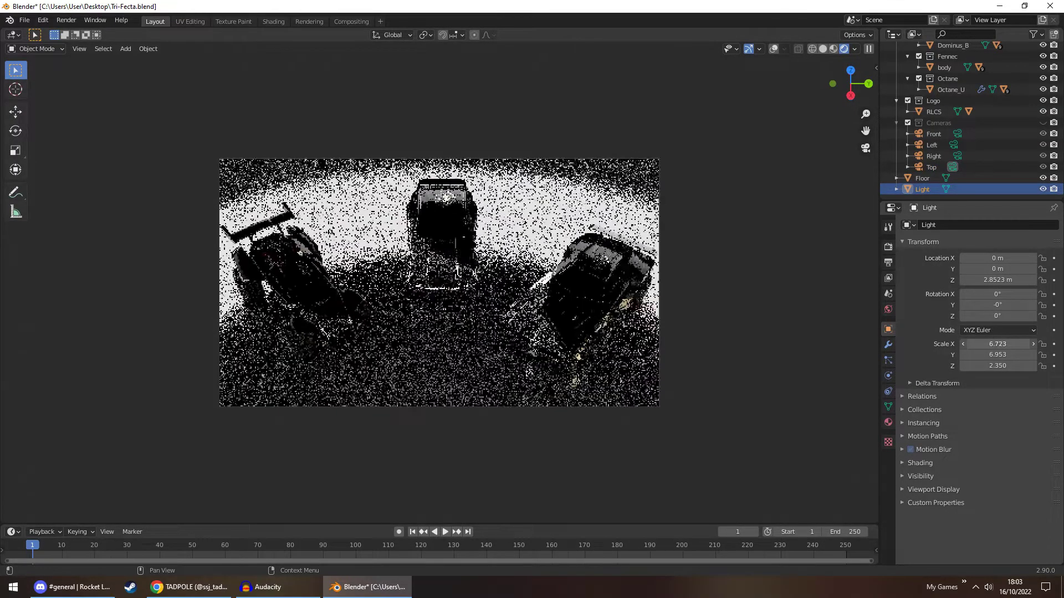
type("2.753")
key("Return")
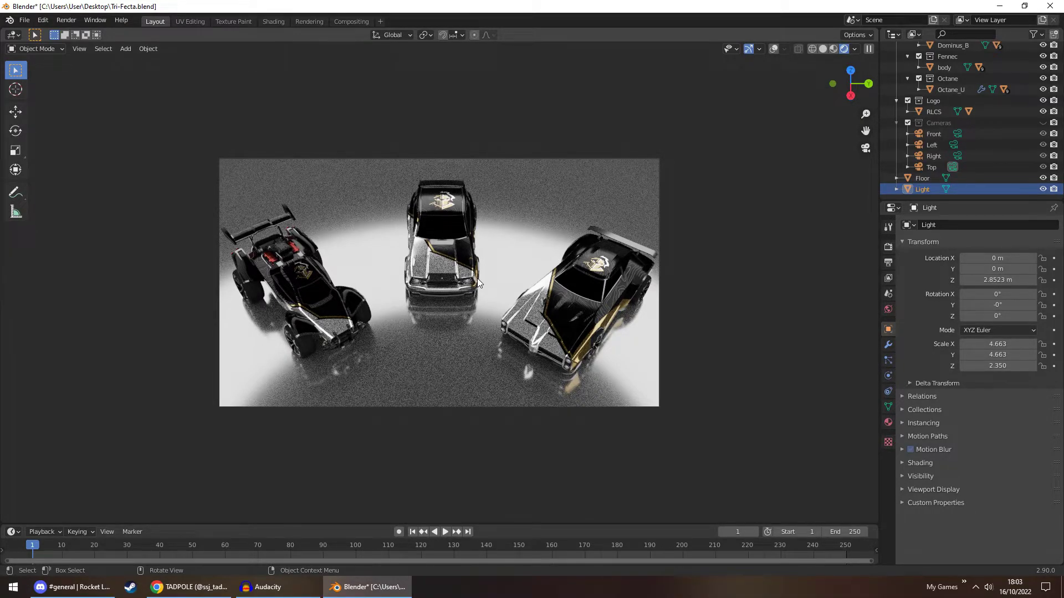
Switch to the Shading workspace, frame the cars and select the wheel
key("ctrl+Page_Down")
key("ctrl+Page_Down")
key("ctrl+Page_Down")
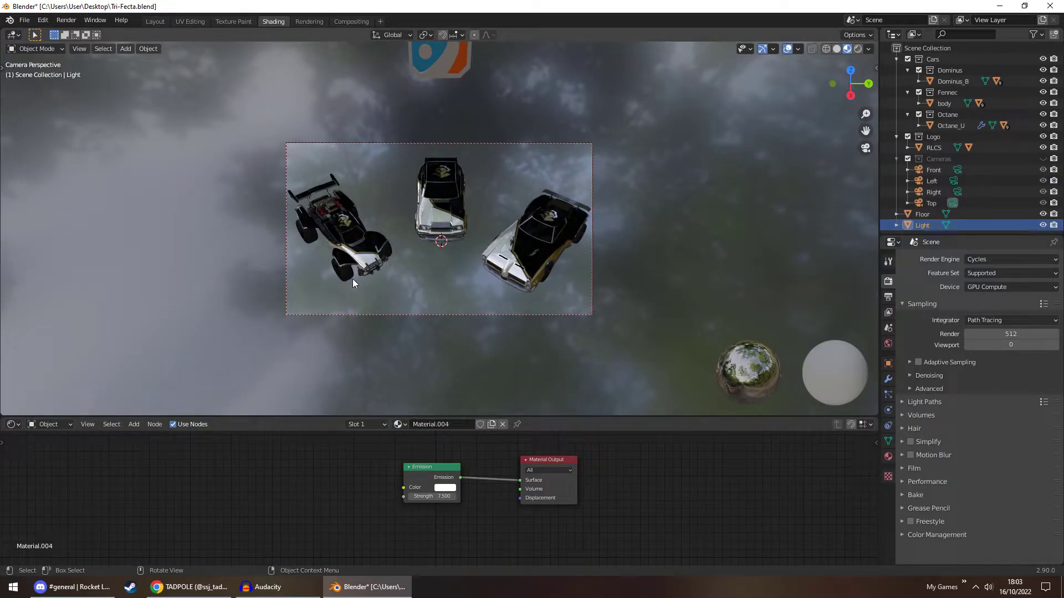
middle_click_drag(353, 278, 416, 228)
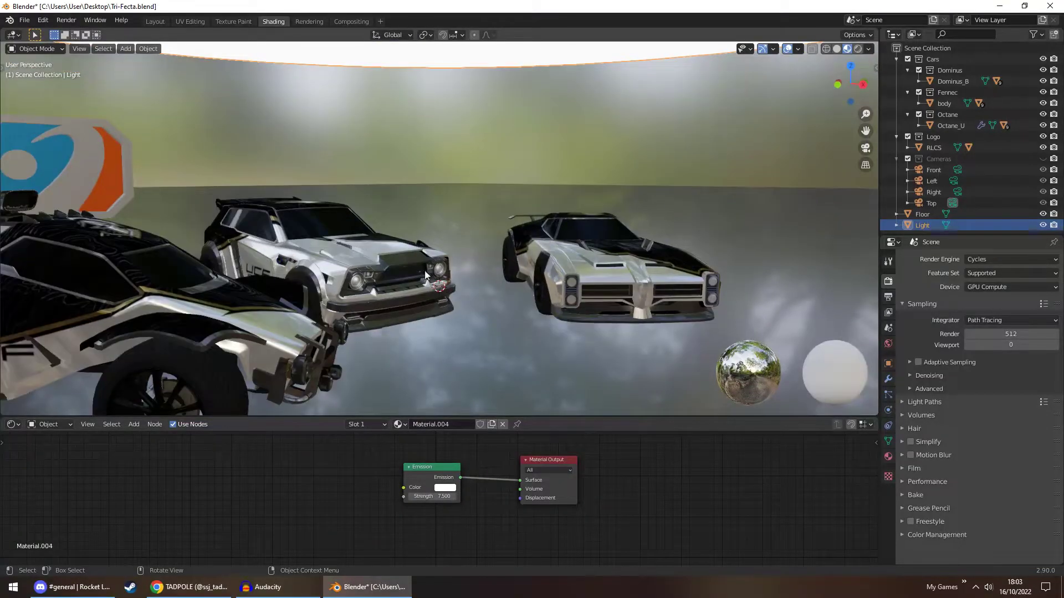
left_click_drag(865, 131, 898, 108)
left_click(249, 354)
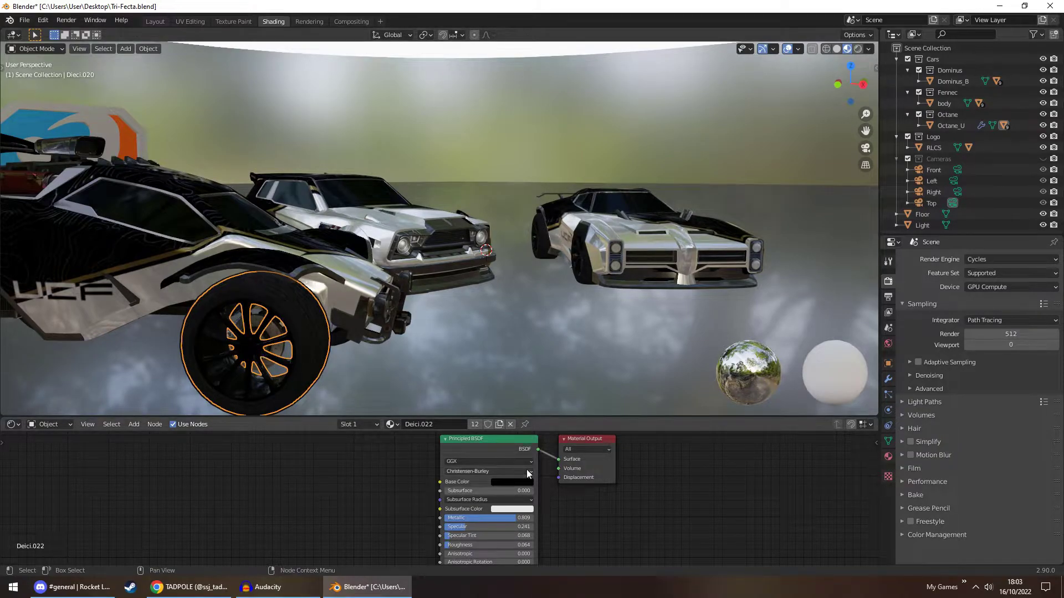
Try light and mid grey rim base colours, then return the rim to black
left_click(511, 482)
left_click(560, 382)
mouse_move(561, 381)
left_mouse_down()
mouse_move(561, 366)
mouse_move(561, 399)
left_mouse_up()
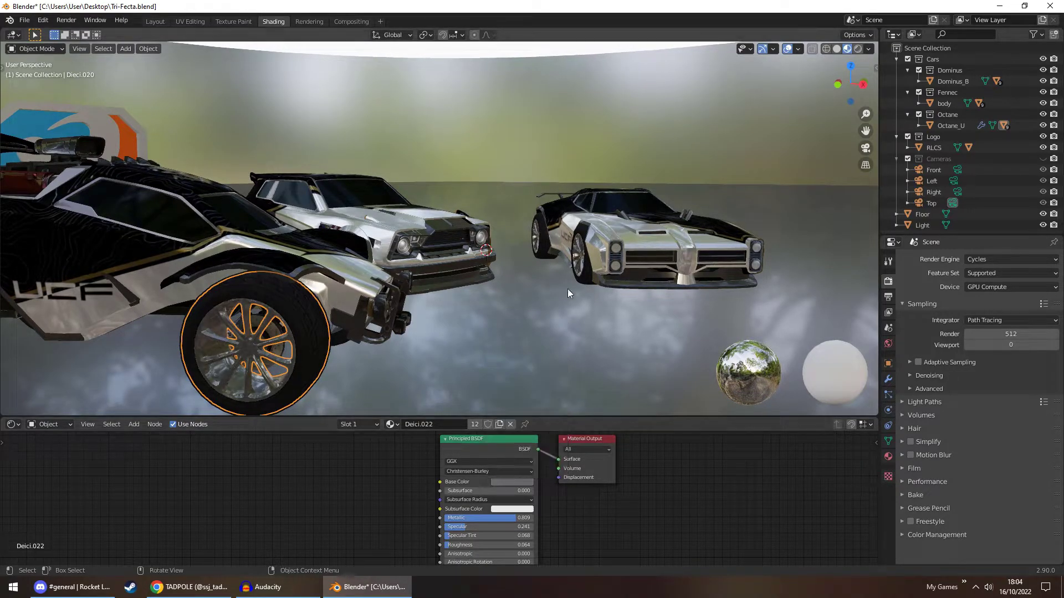
middle_click_drag(524, 289, 479, 342)
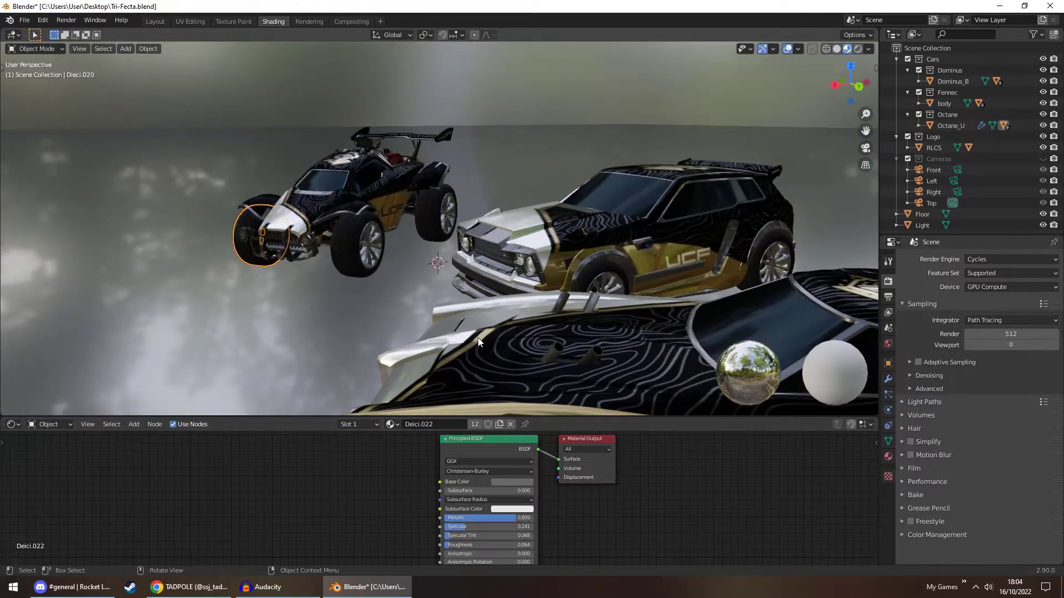
left_click(506, 482)
left_click_drag(563, 403, 563, 426)
middle_click_drag(222, 281, 179, 287)
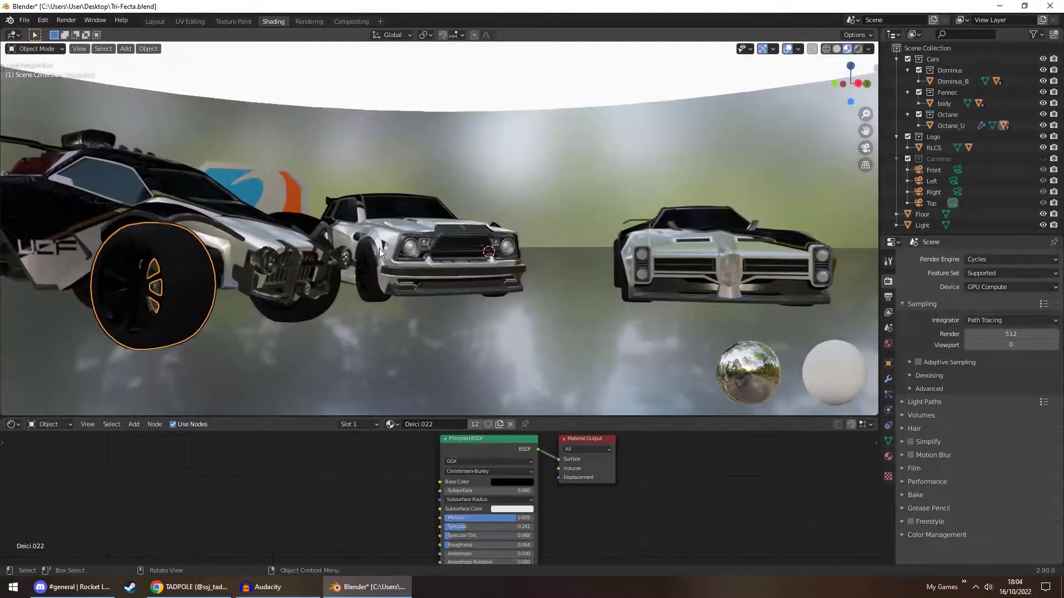
Select the tyre and pan the node graph to show Tread.015's bump image and Normal Map nodes
left_click(180, 287)
scroll(277, 477, "down", 1)
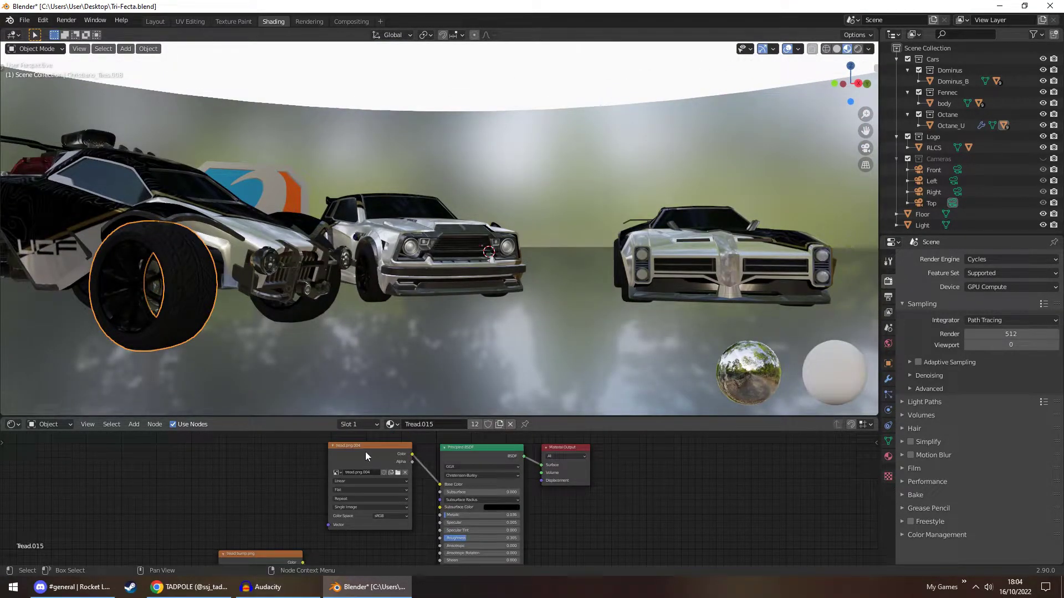
middle_click_drag(305, 487, 316, 416)
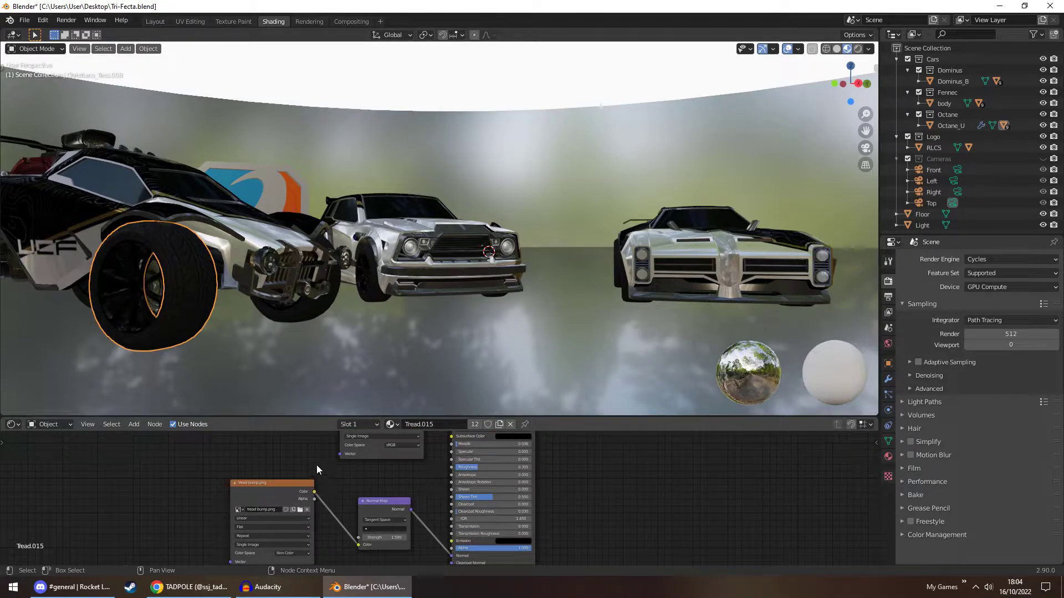
middle_click_drag(314, 461, 312, 488)
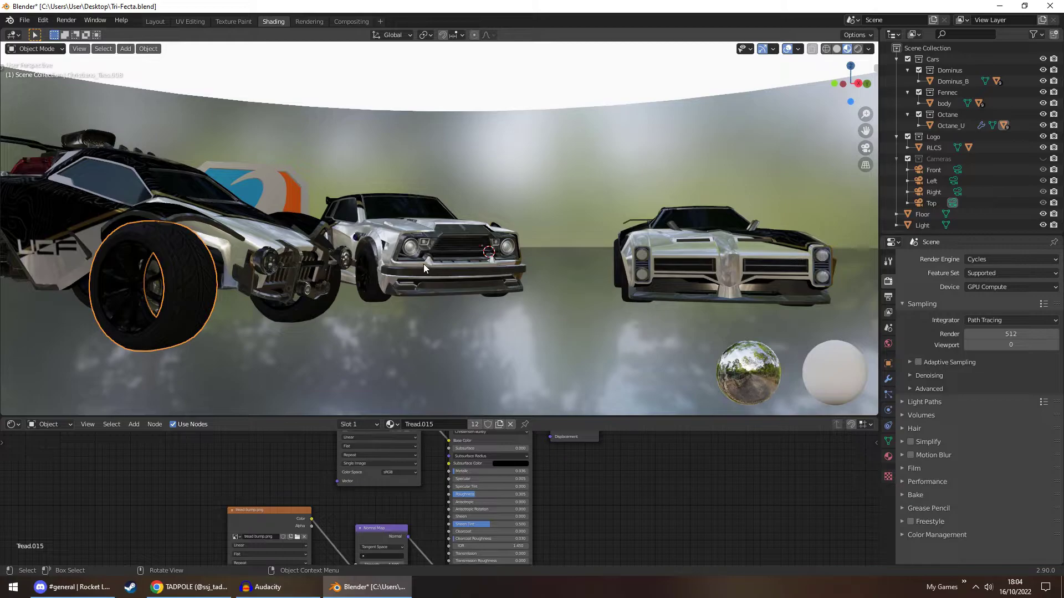
middle_click_drag(423, 264, 418, 273)
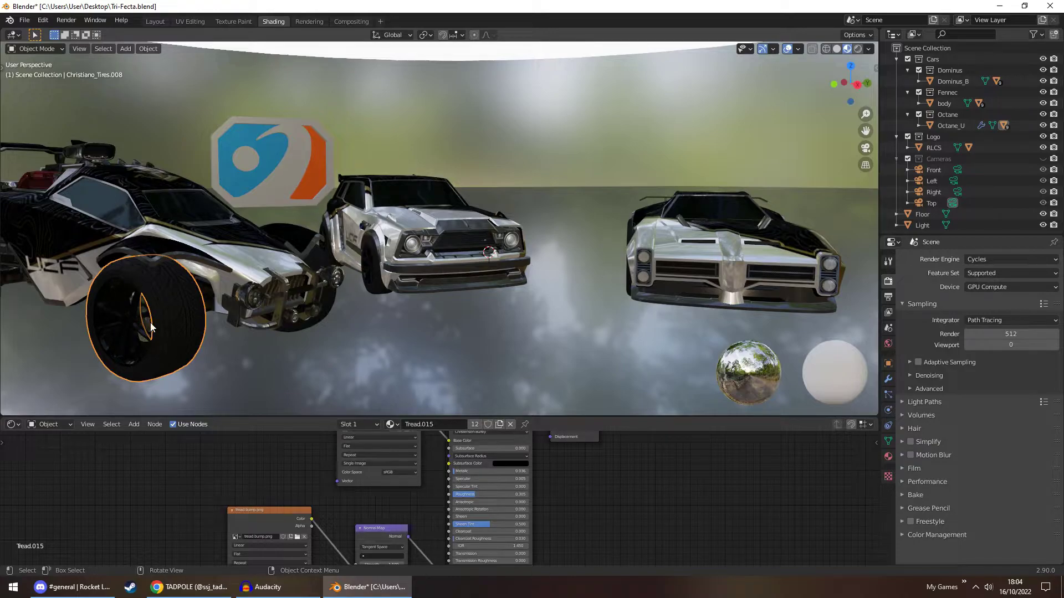
Select the Octane car and look through the scene camera
left_click(493, 146)
middle_click_drag(516, 142, 508, 178)
left_click(951, 125)
key("KP_0")
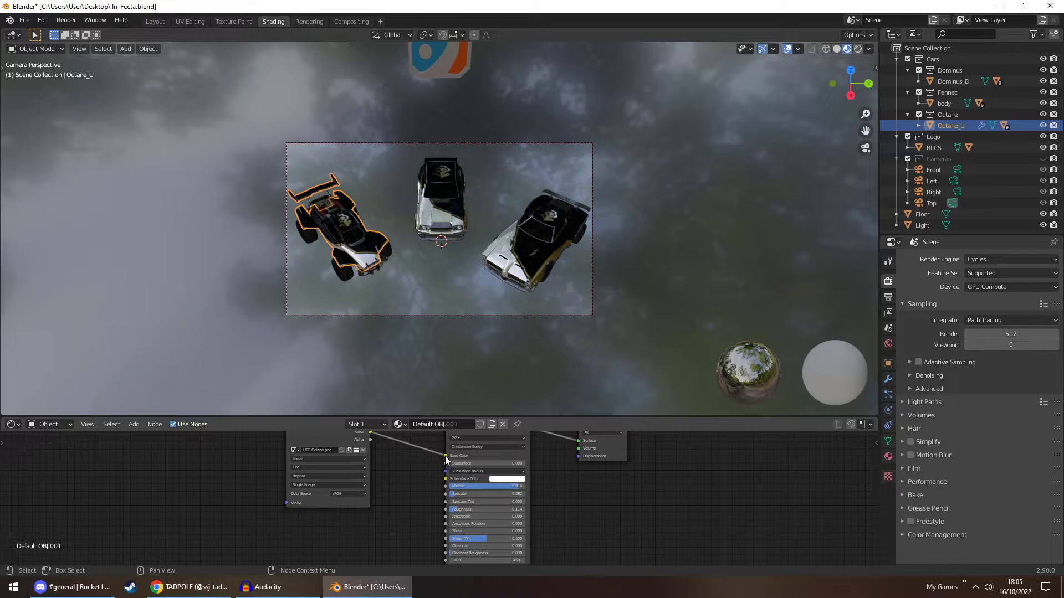
Unplug the decal image from the Octane's base colour and make the body magenta
left_click_drag(446, 456, 415, 472)
left_click(494, 456)
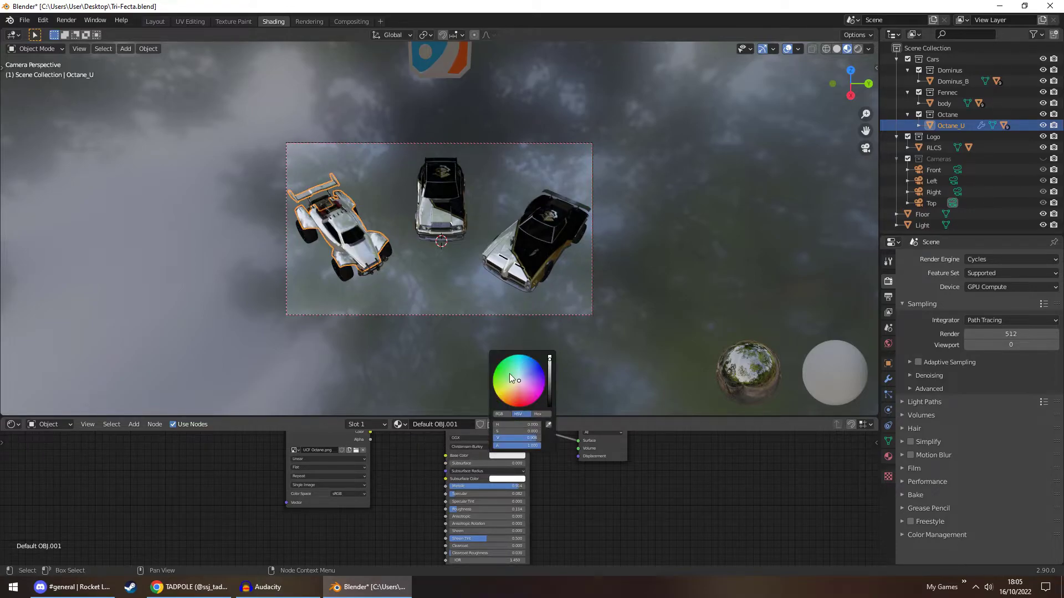
left_click(506, 455)
left_click_drag(507, 368, 507, 403)
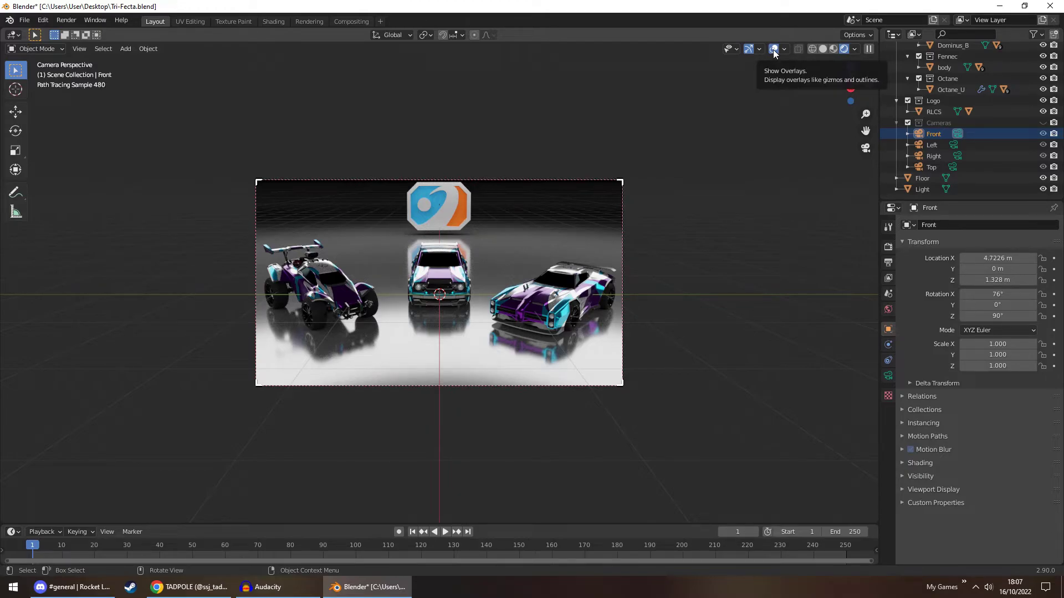
Hide the viewport overlays and orbit out of the camera view around the cars
left_click(774, 50)
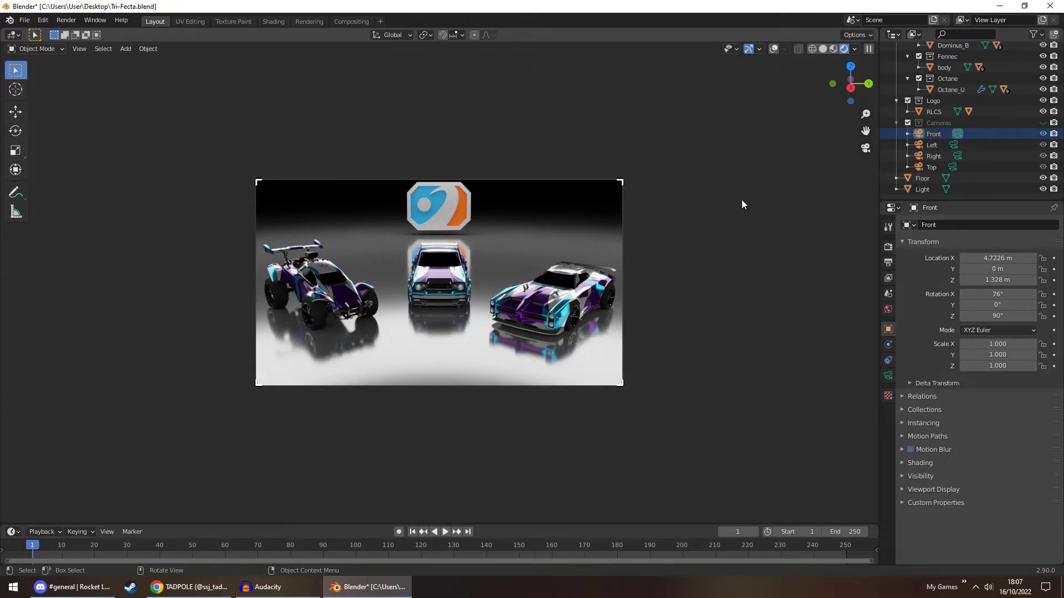
middle_click_drag(741, 199, 643, 222)
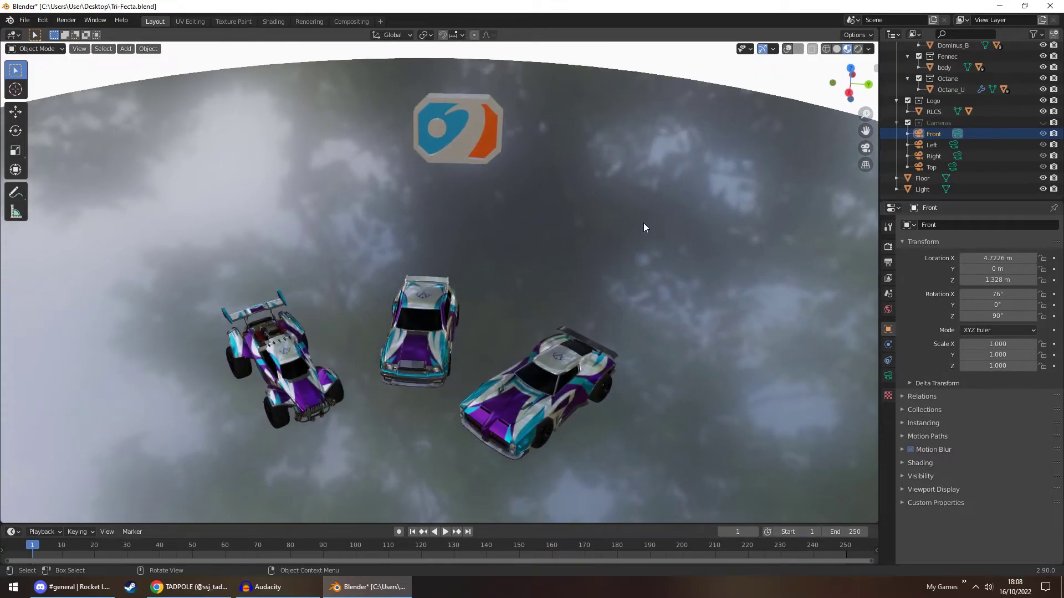
Turn viewport overlays back on and orbit to a side-on view of the cars
left_click(297, 391)
left_click(787, 53)
middle_click_drag(453, 273, 477, 240)
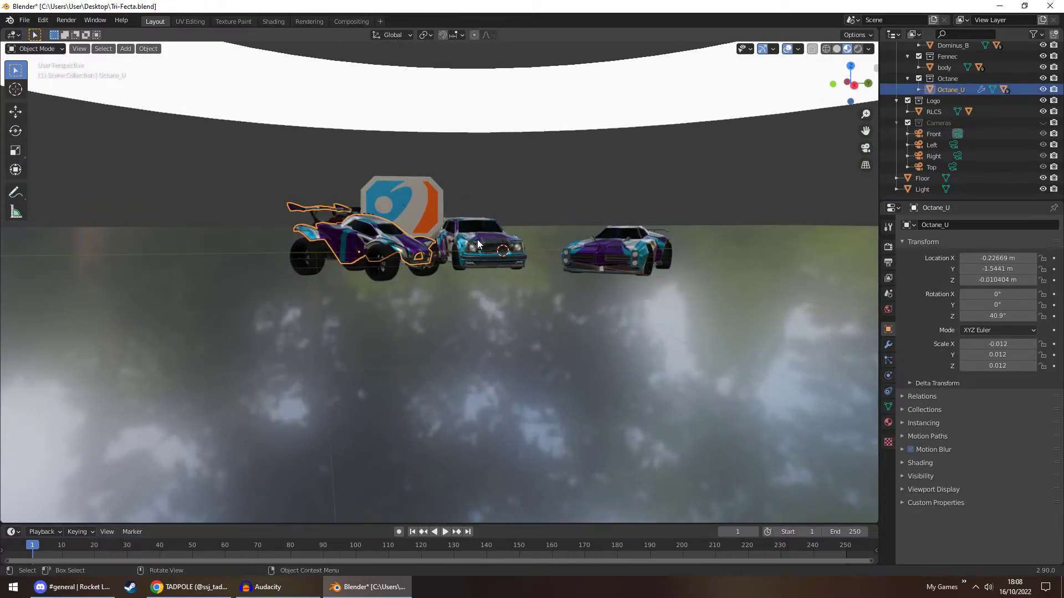
left_click(494, 185)
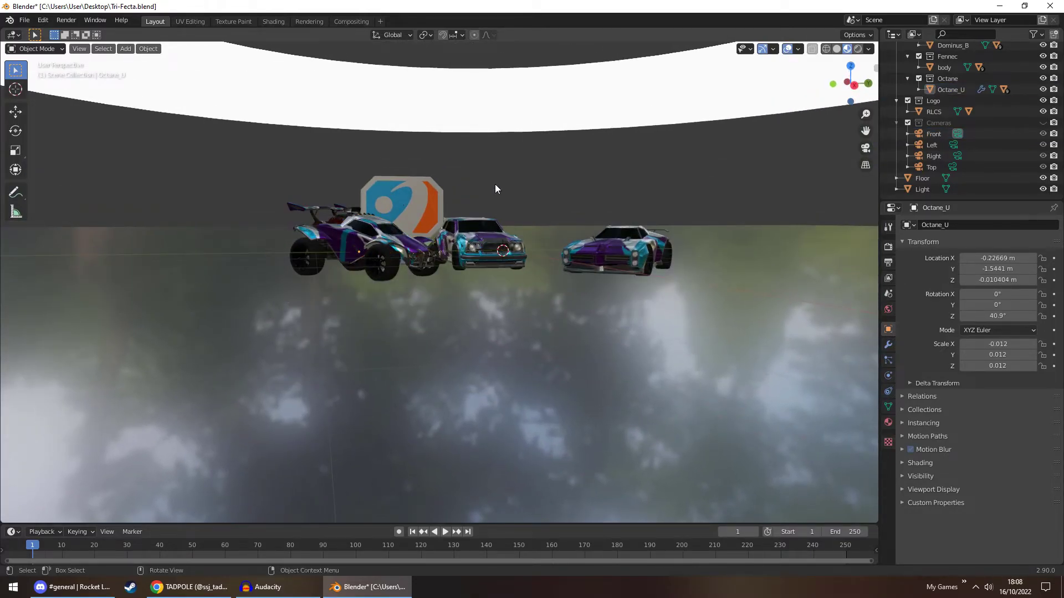
Trial-raise the Octane car along Z, then undo the move
left_click(411, 247)
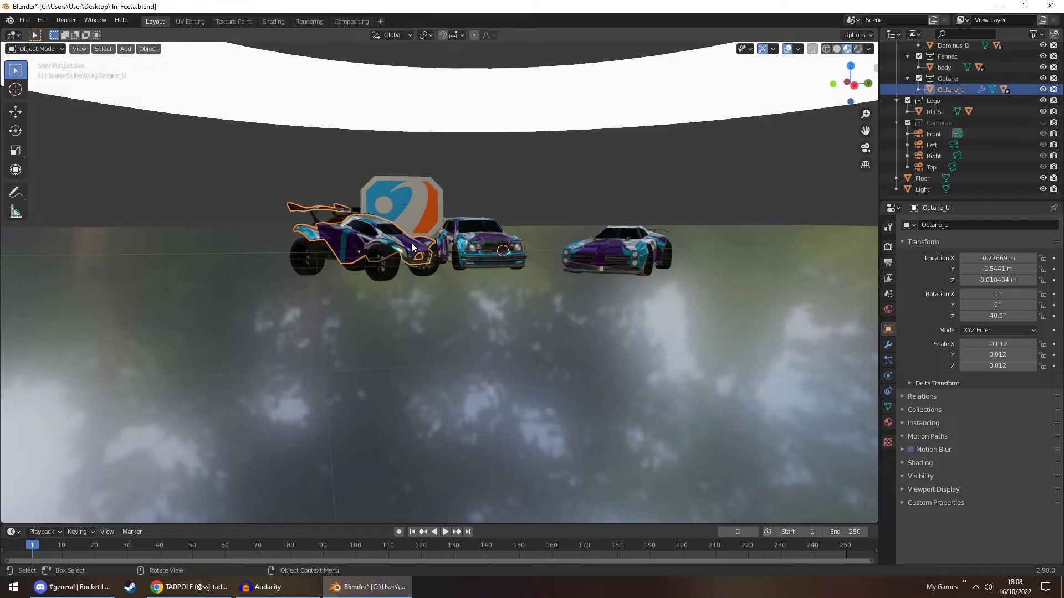
key("shift+space")
key("g")
left_click(510, 164)
middle_click_drag(510, 165, 476, 207)
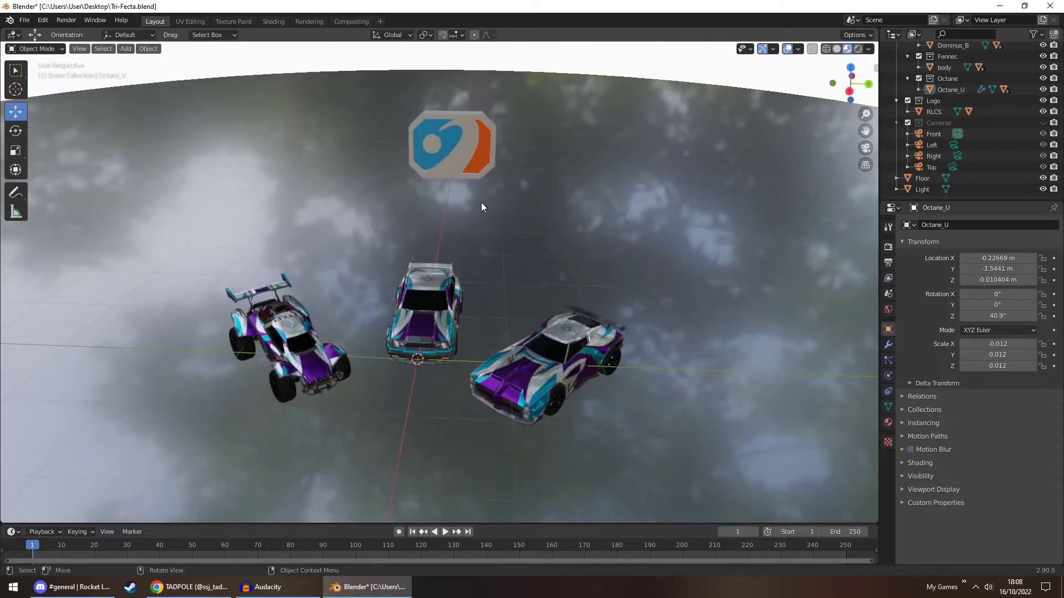
left_click(314, 352)
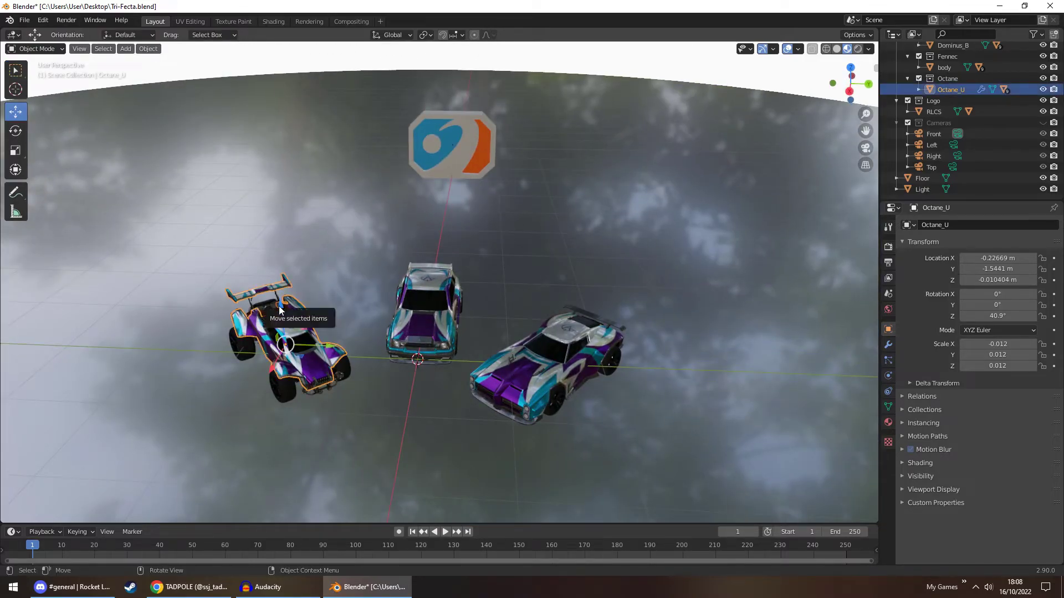
left_click_drag(280, 306, 385, 277)
key("ctrl+z")
key("ctrl+z")
Move the Fennec along X, undo it, and select the Dominus car
left_click(416, 331)
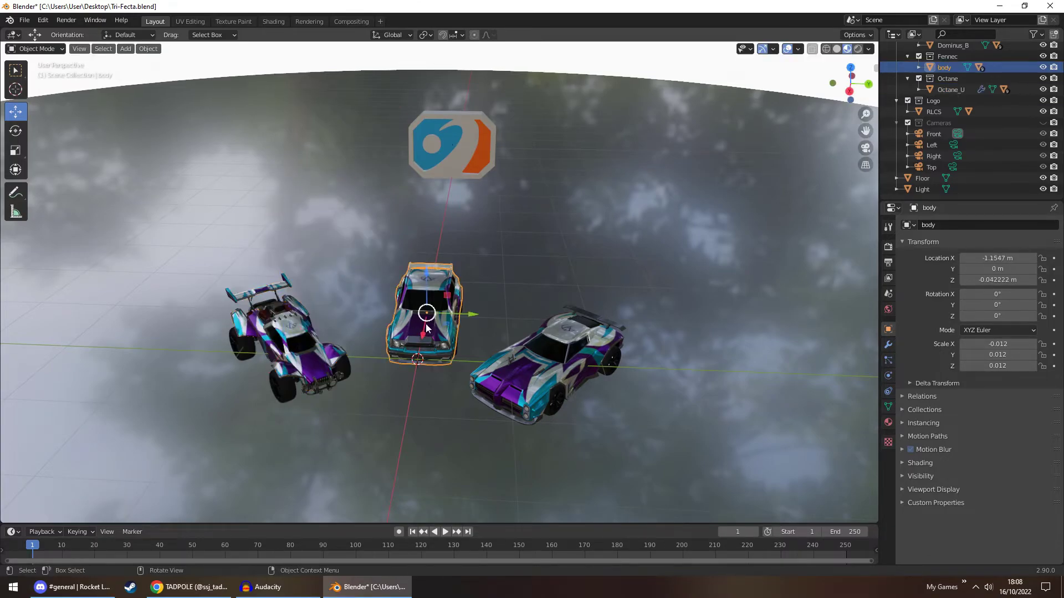
key("g")
key("x")
left_click(436, 250)
key("ctrl+z")
left_click(515, 373)
middle_click_drag(563, 378, 831, 183)
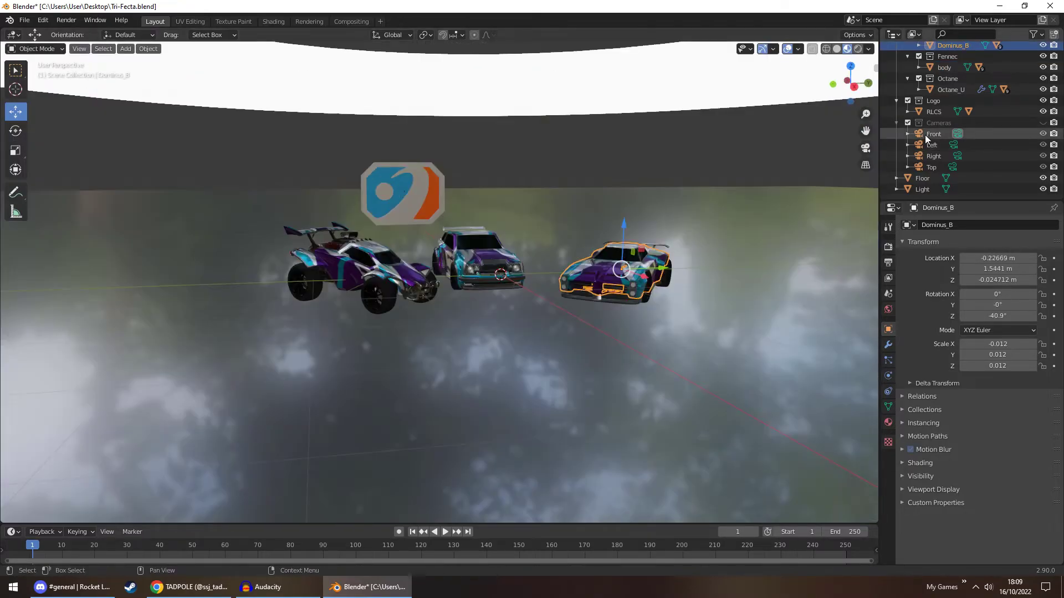
Look through the Front camera, then orbit out and select the Front camera
left_click(957, 134)
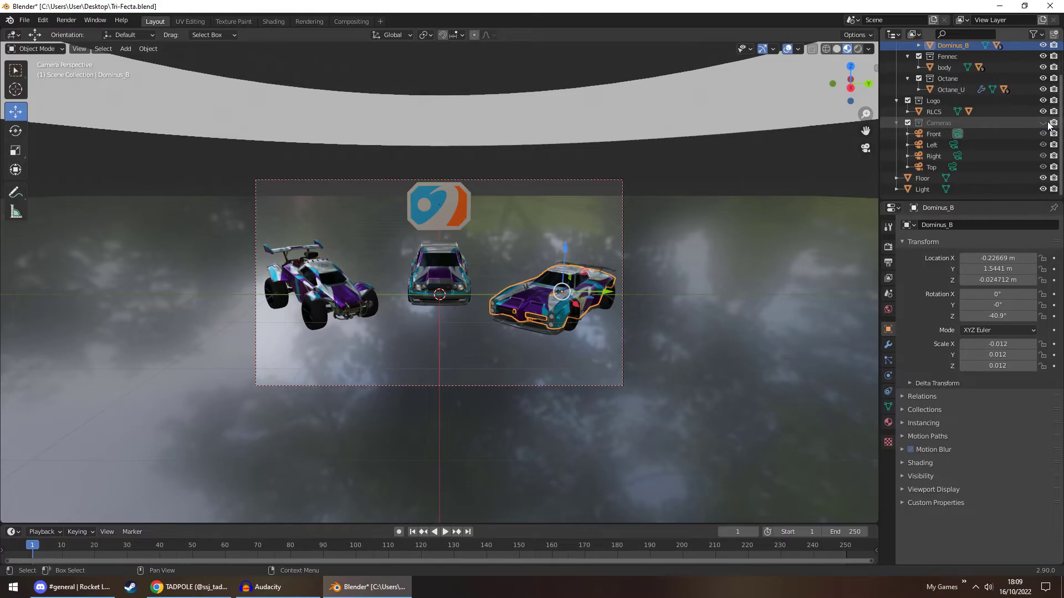
middle_click_drag(764, 191, 629, 256)
left_click(925, 134)
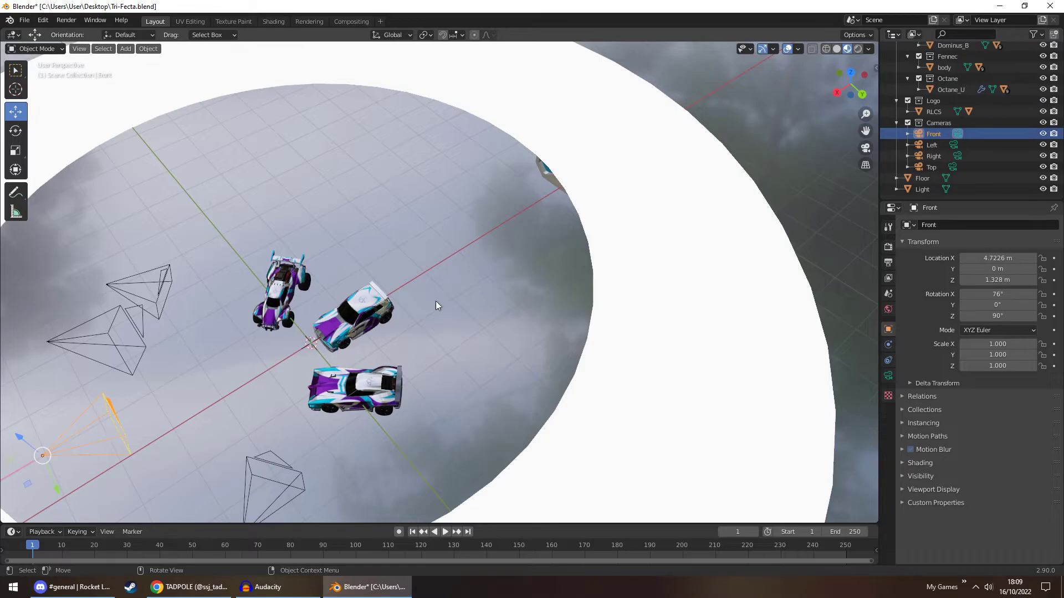
middle_click_drag(275, 325, 401, 250)
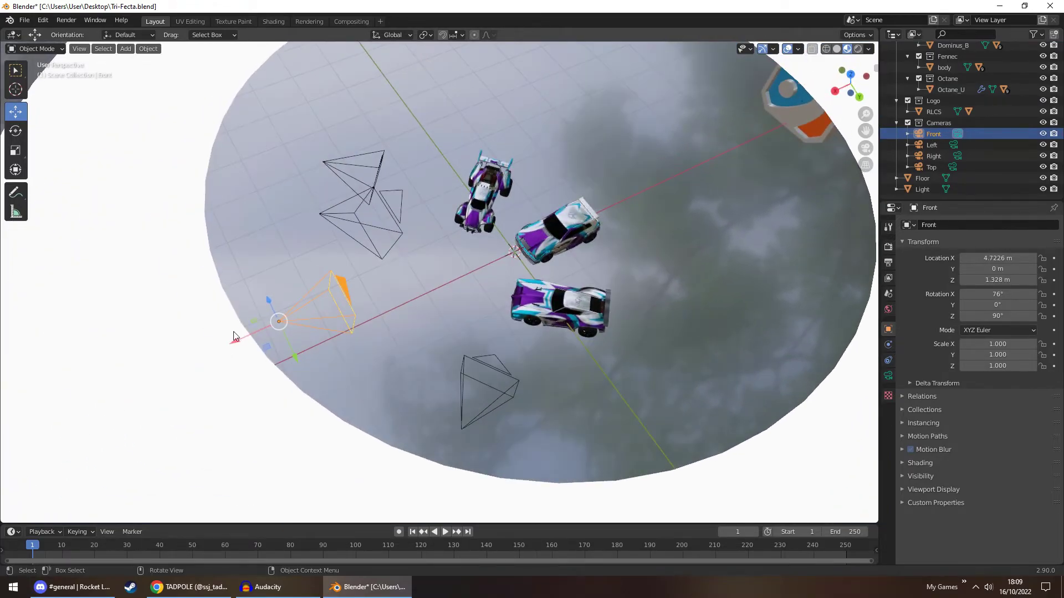
Test moving the Front camera along X, undo it, and view through it again
left_click_drag(233, 338, 297, 327)
key("ctrl+z")
middle_click_drag(463, 281, 572, 215)
left_click(866, 148)
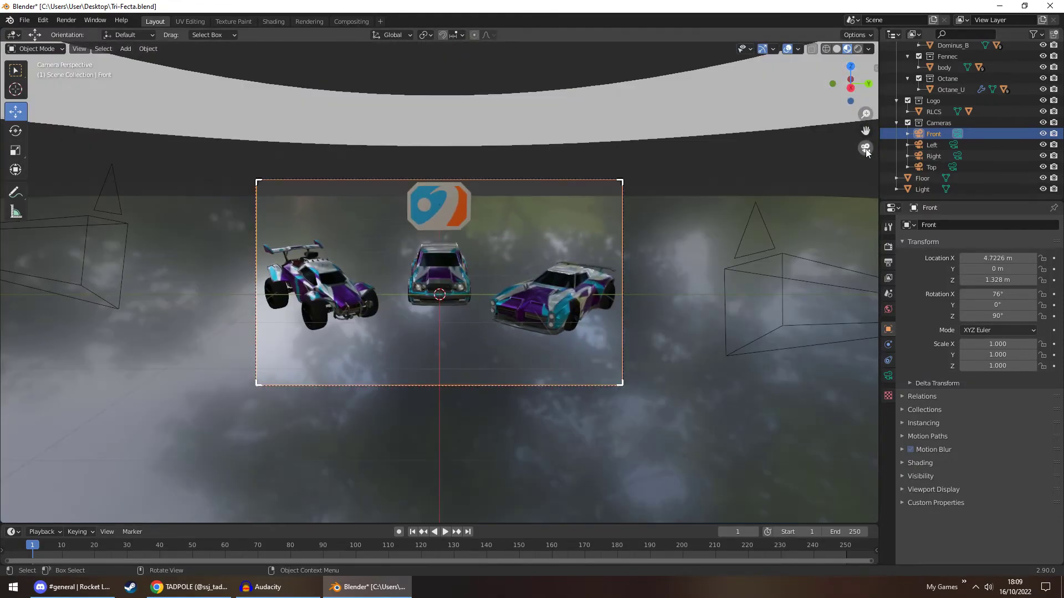
left_click(762, 195)
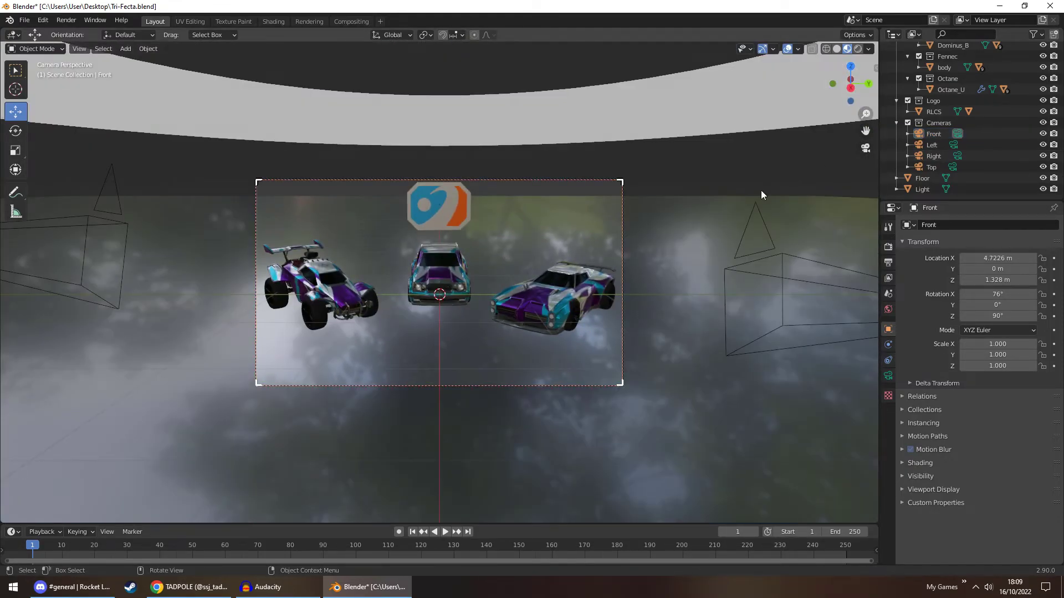